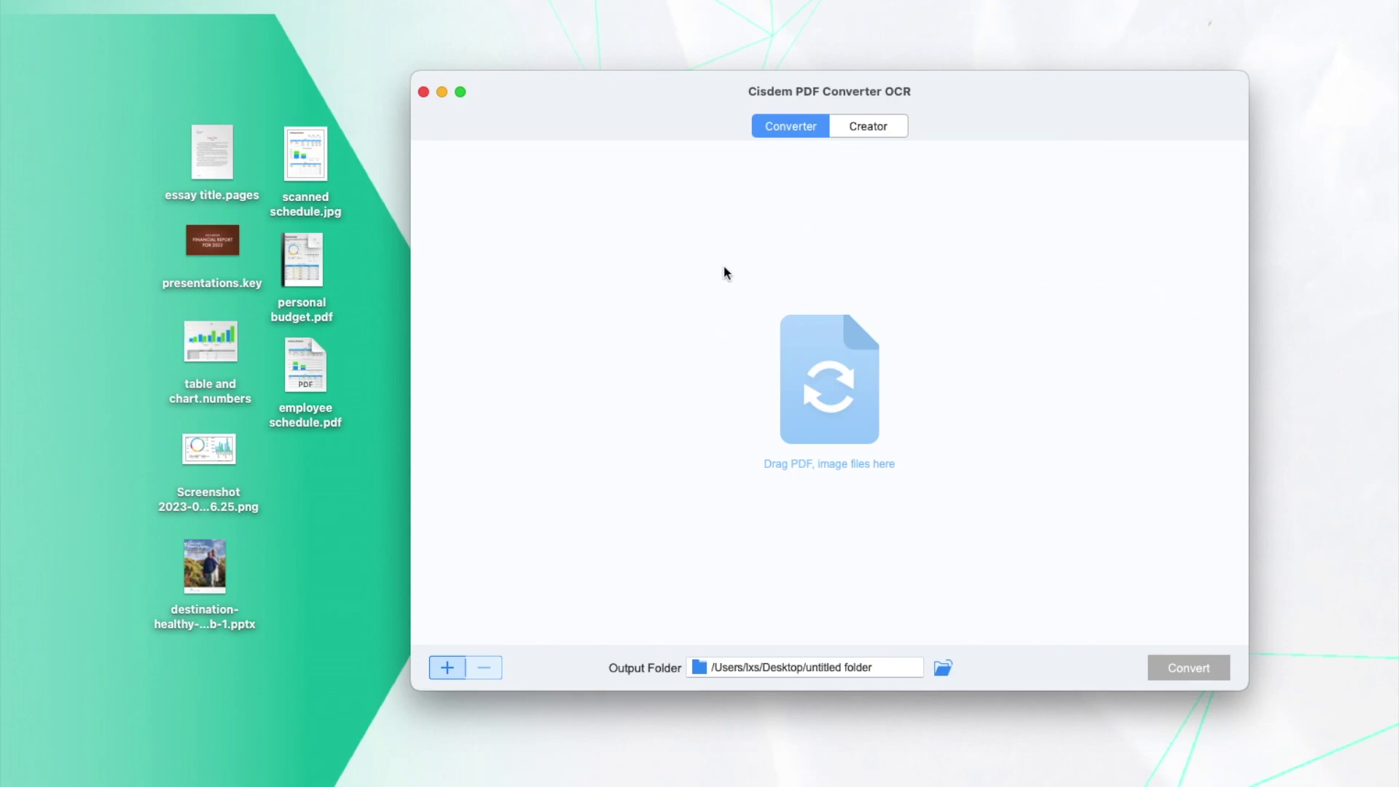
Step: Add employee schedule.pdf and personal budget.pdf and set both to convert to Numbers
mouse_move(368, 460)
left_mouse_down()
mouse_move(286, 263)
mouse_move(551, 270)
left_mouse_up()
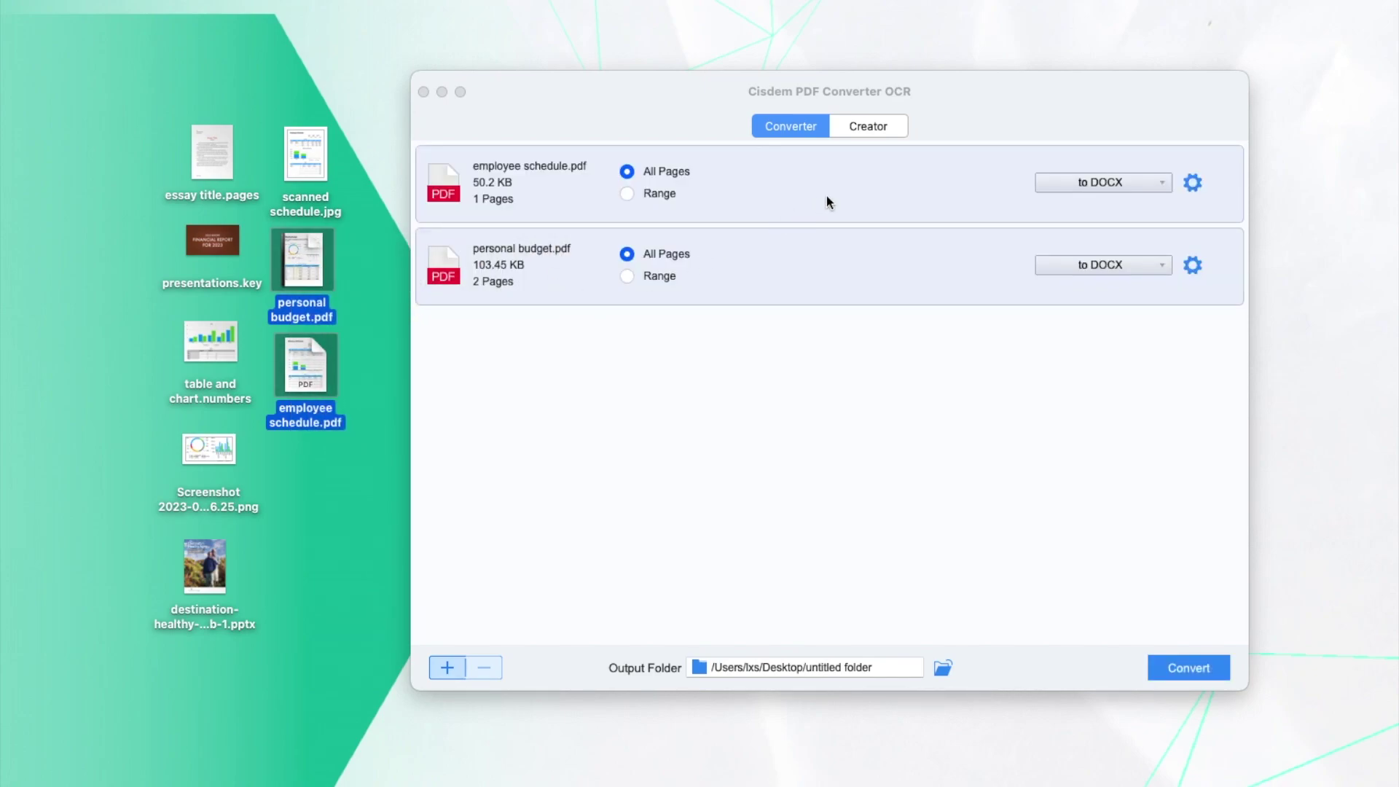
left_click(852, 183)
left_click(1109, 185)
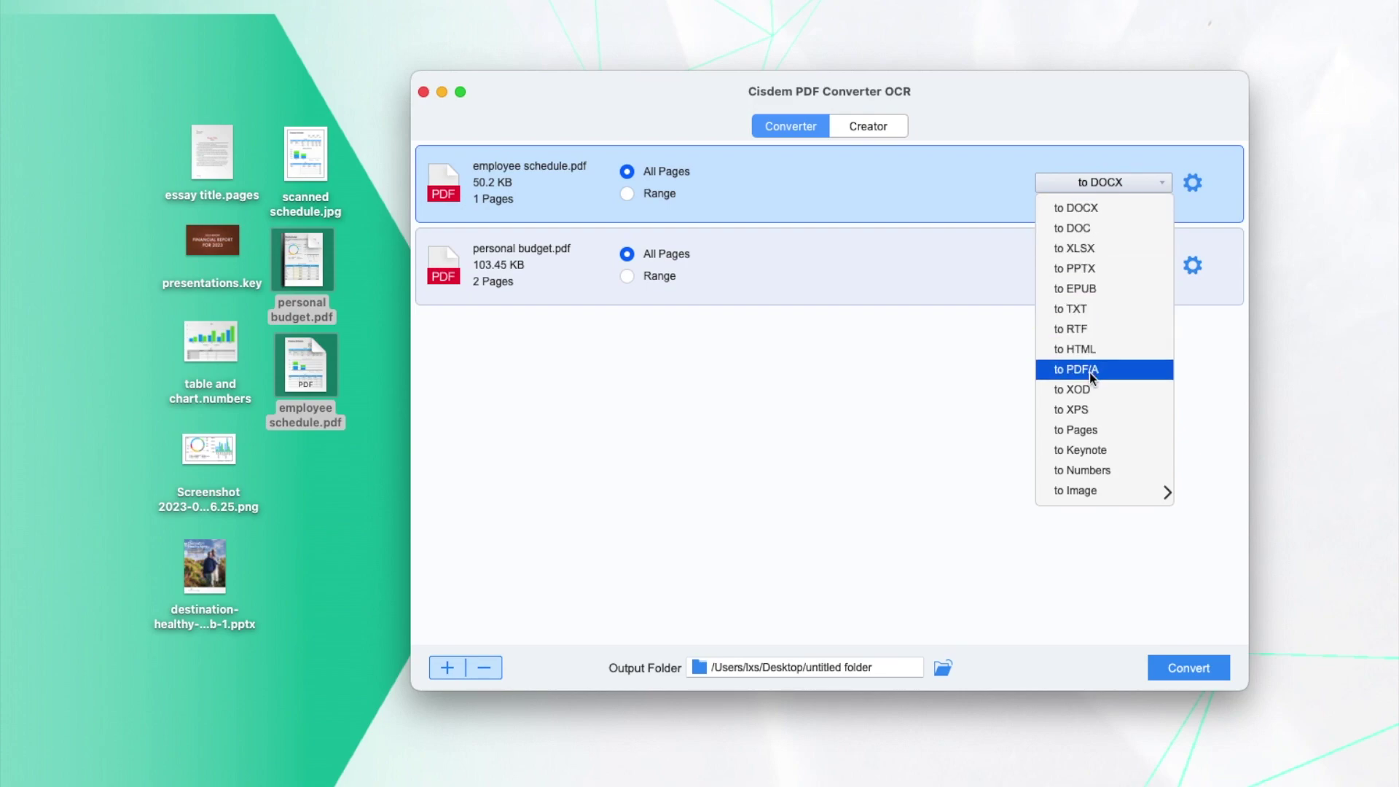
left_click(1103, 471)
left_click(1107, 265)
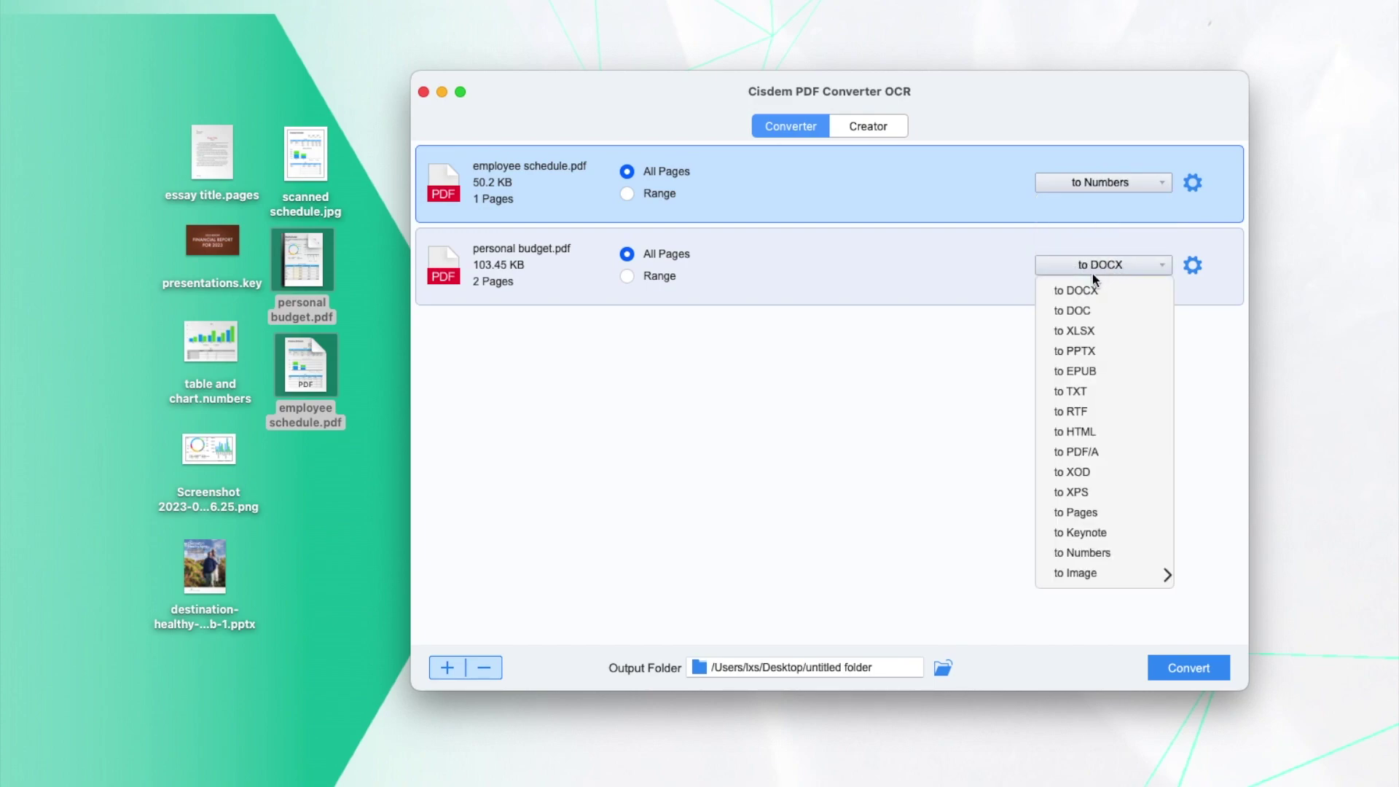
left_click(1091, 552)
Step: Limit the personal budget conversion to page range 2
left_click(878, 288)
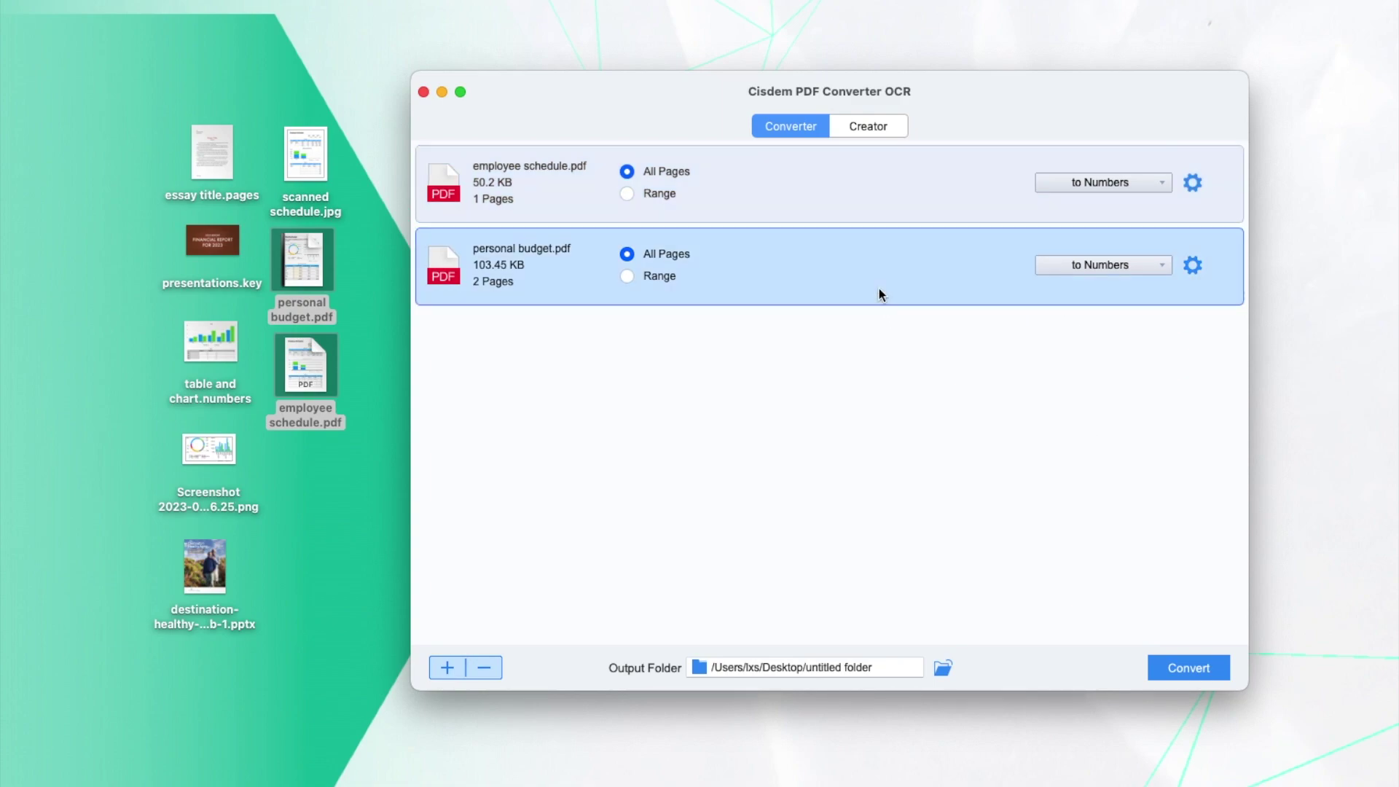
left_click(626, 275)
left_click(711, 276)
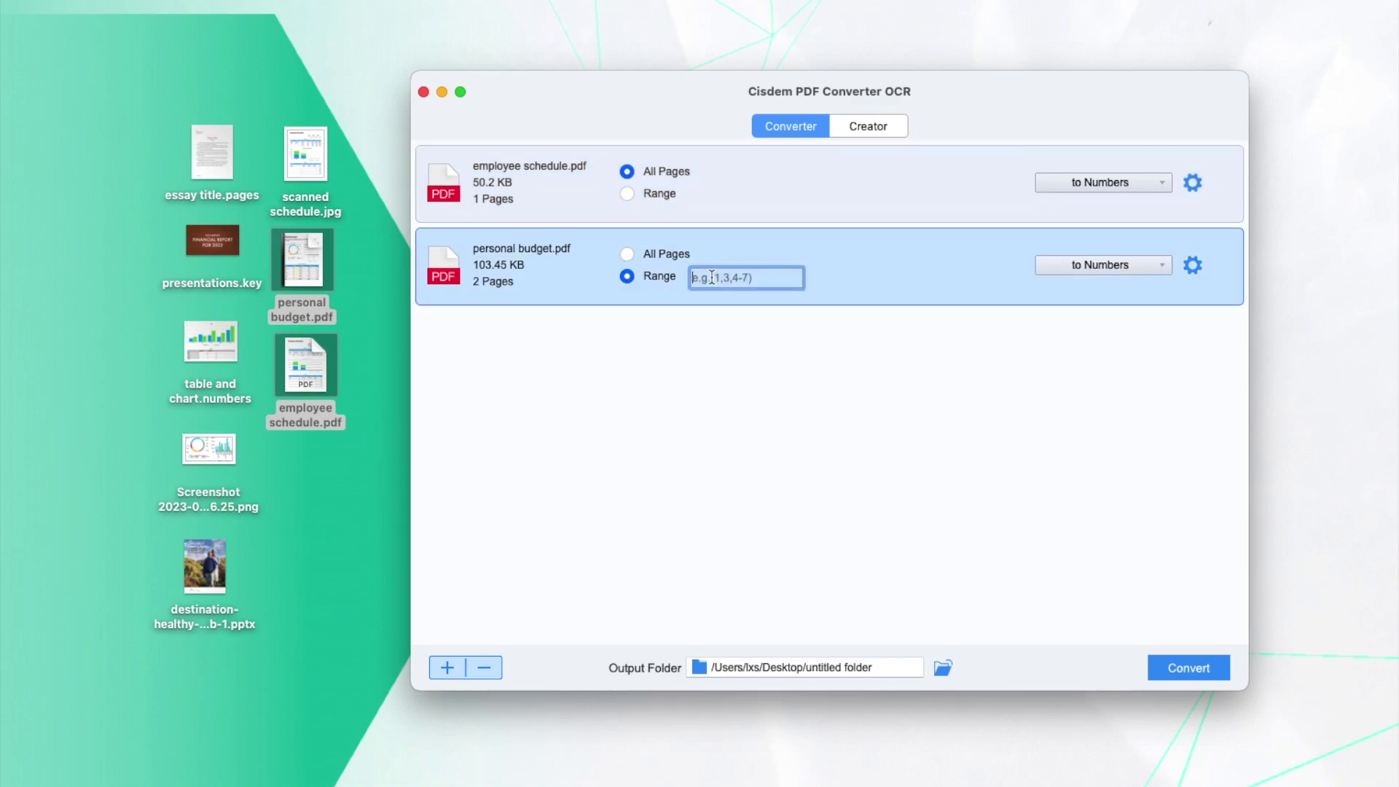
type("2")
left_click(930, 343)
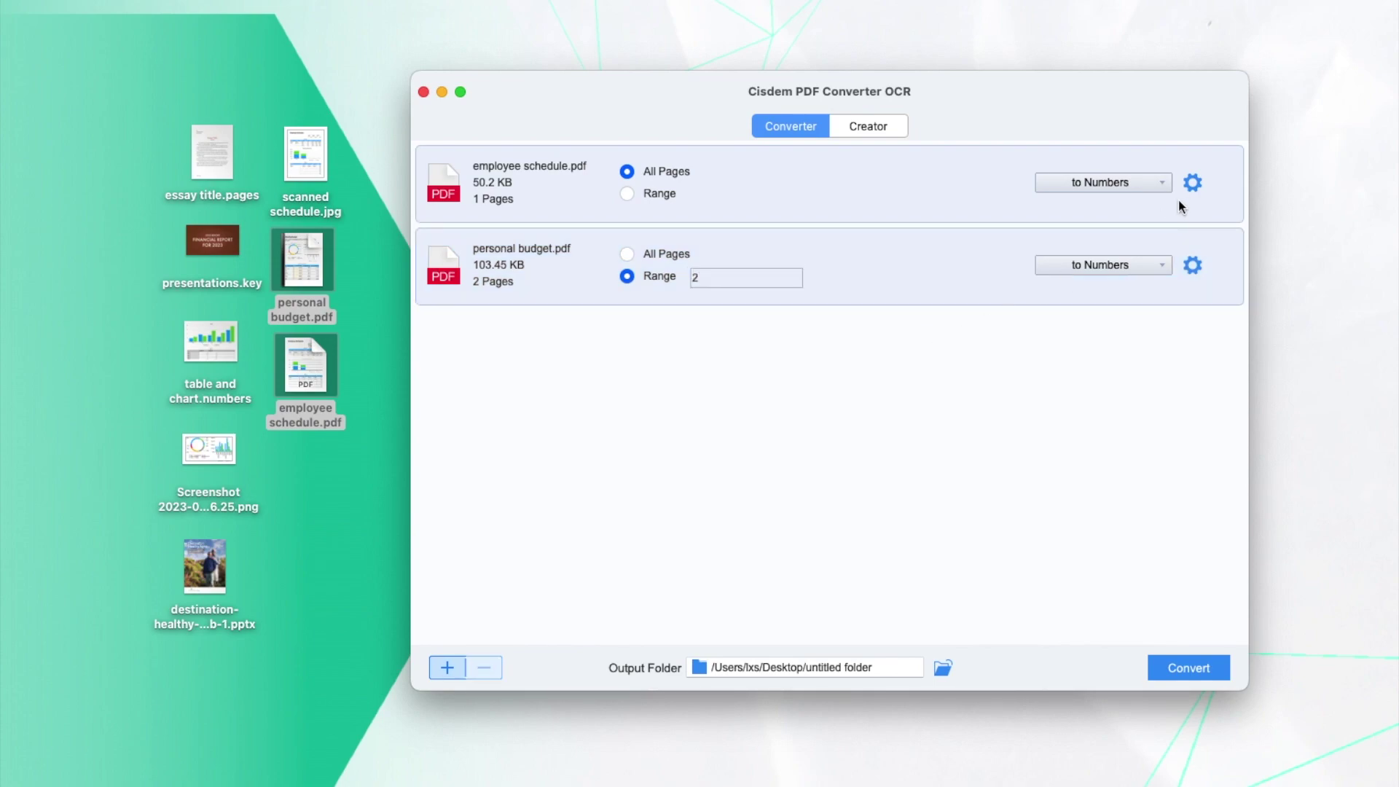
Step: Convert both PDFs to Numbers with all pages combined, then open personal budget(1).numbers
left_click(1192, 265)
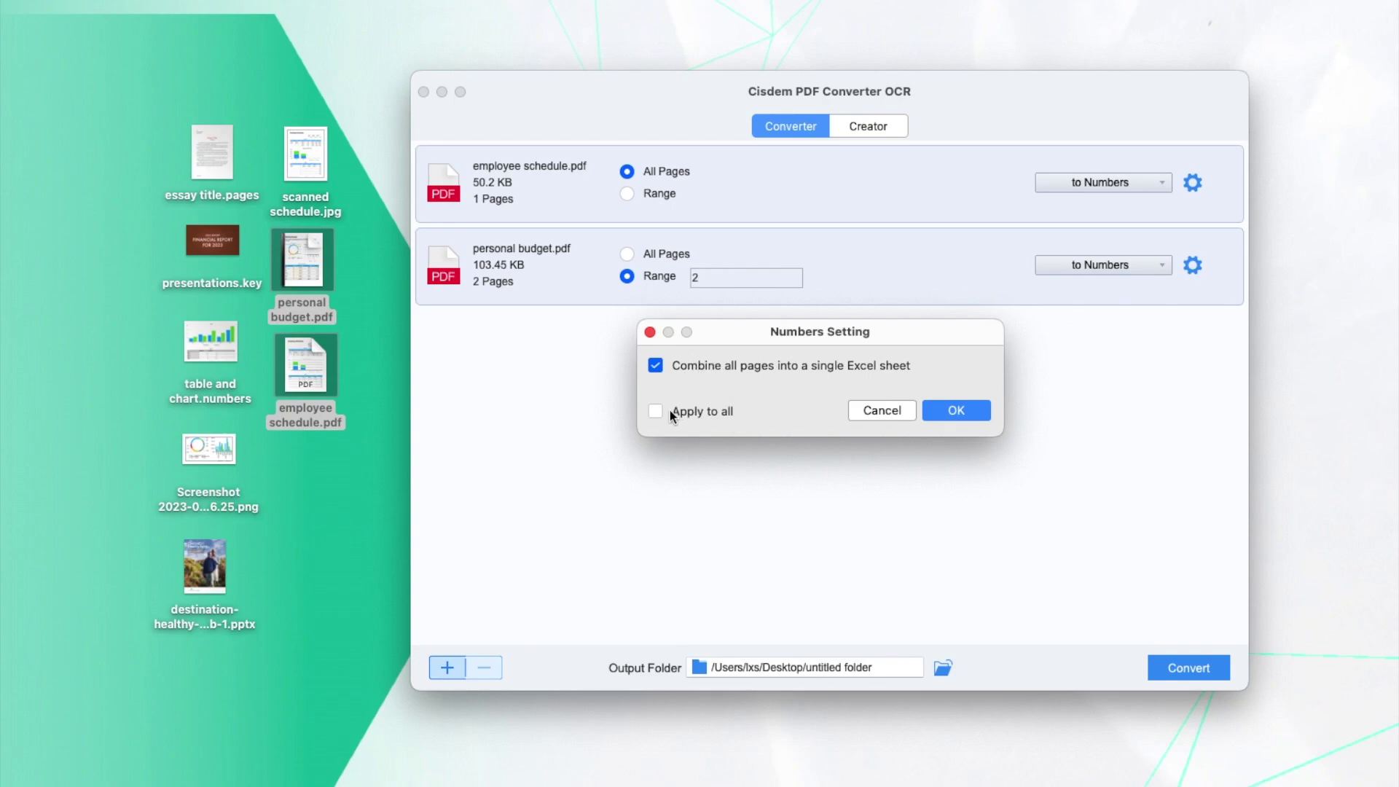
left_click(935, 410)
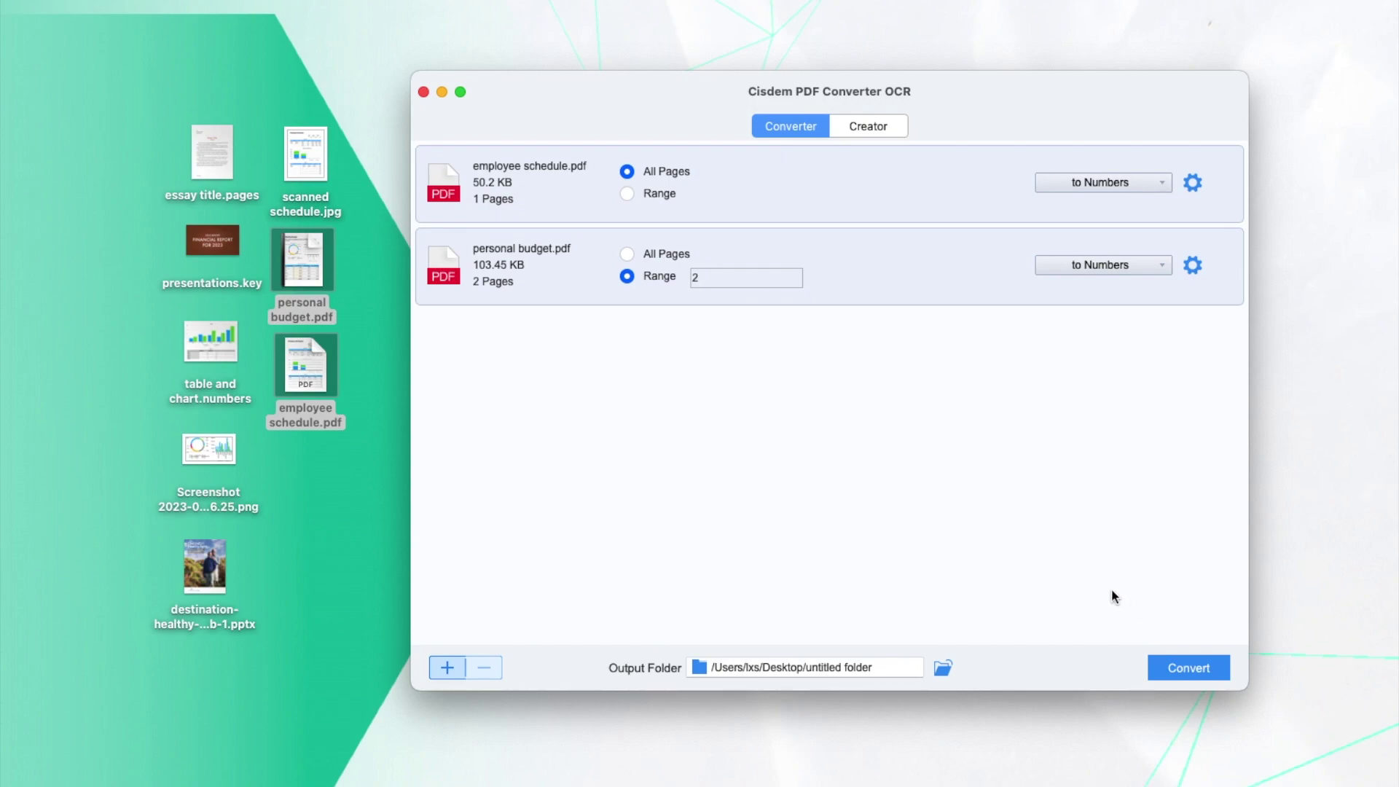
left_click(1177, 666)
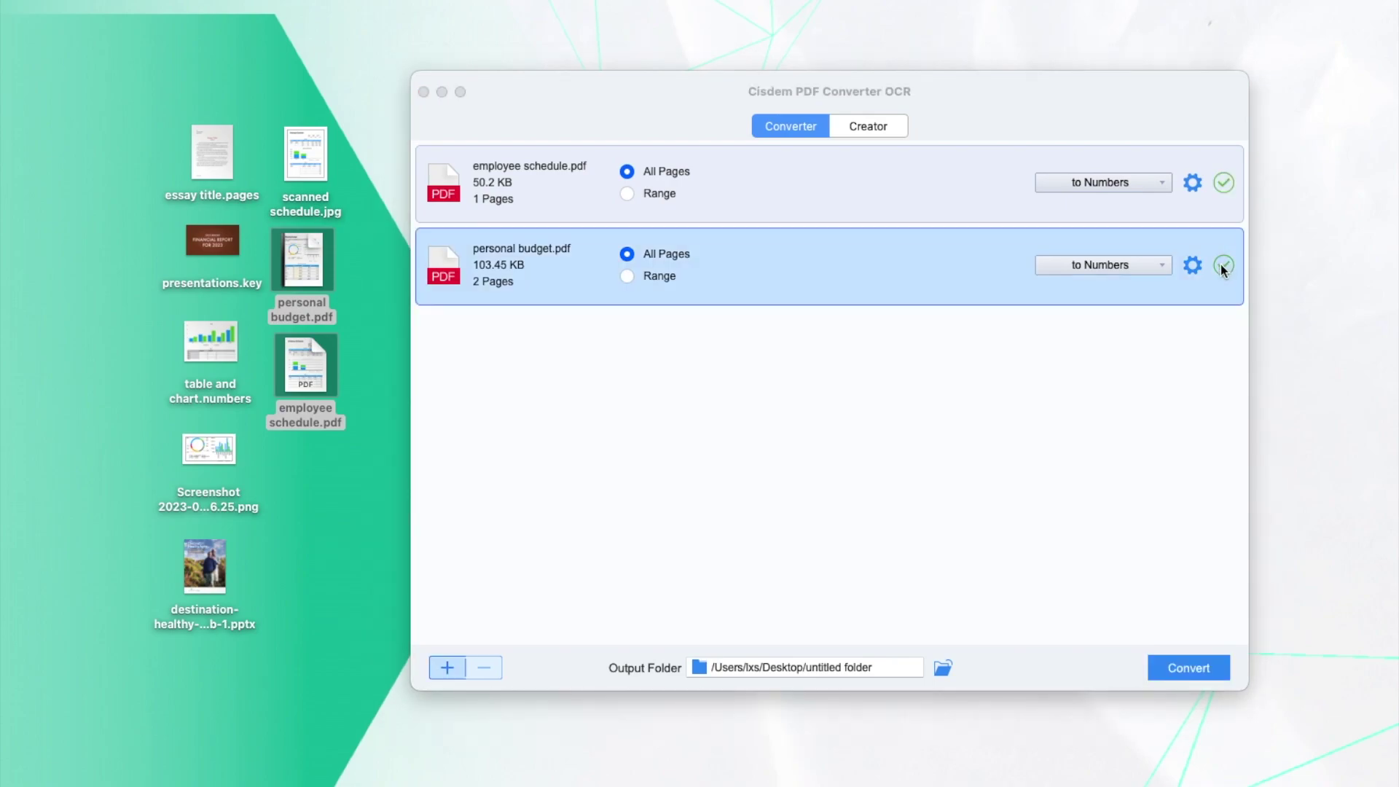
left_click(1222, 265)
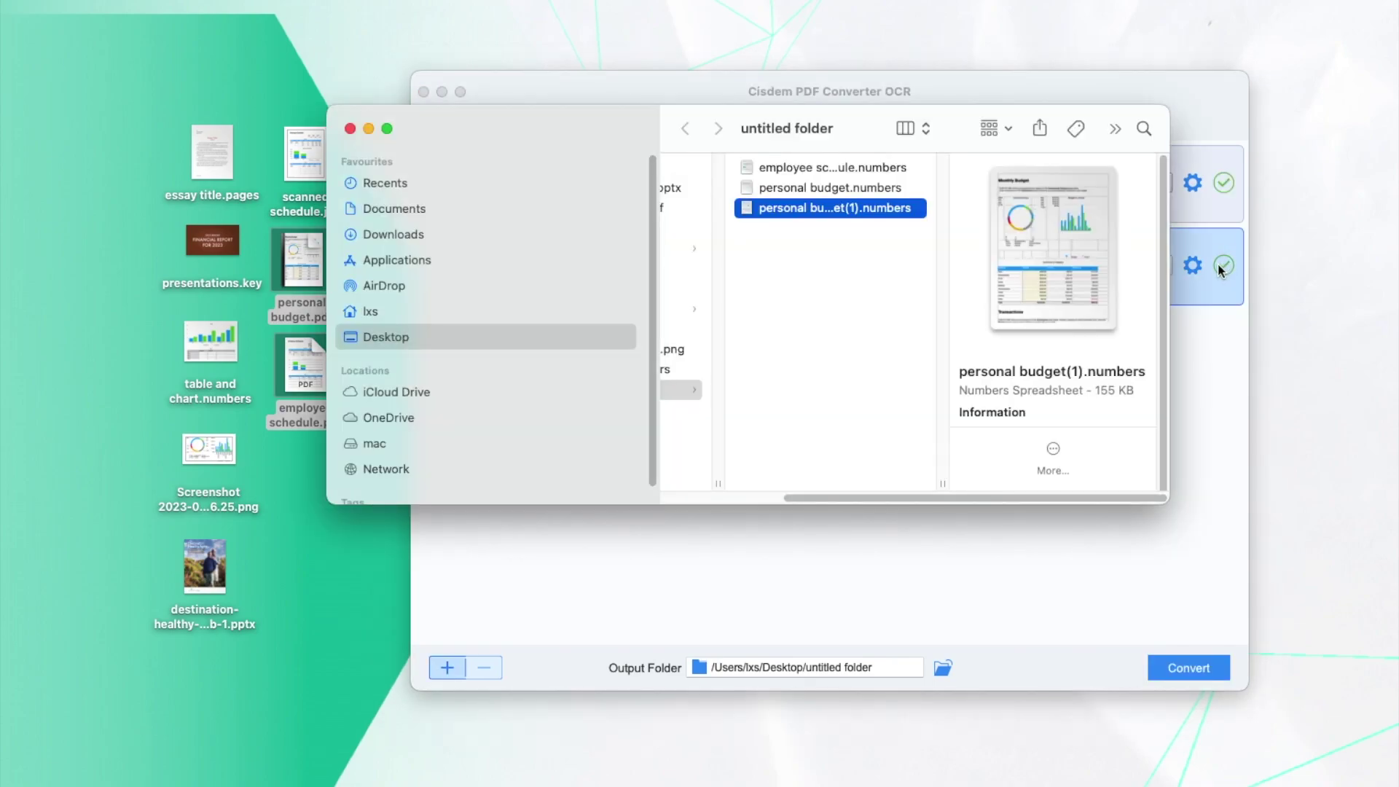
double_click(827, 208)
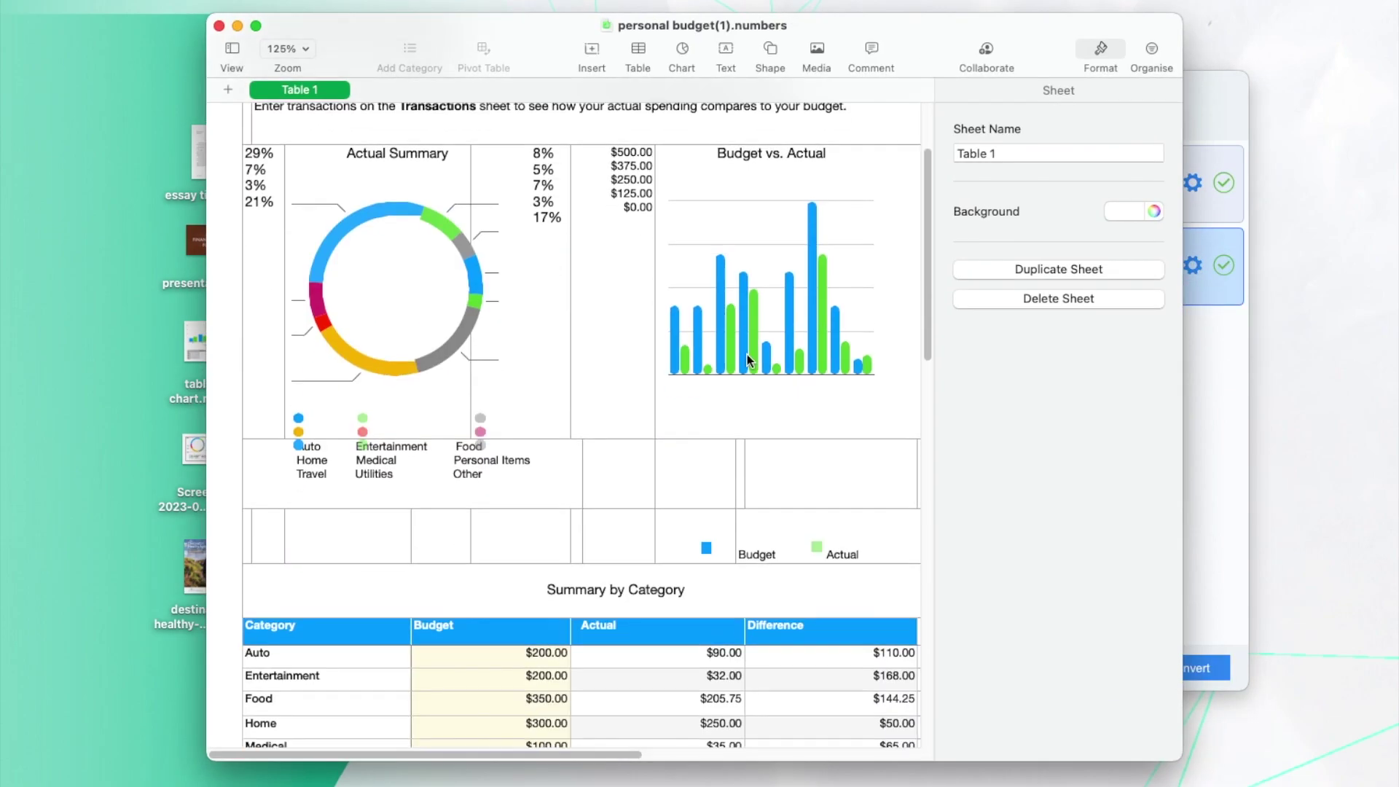
scroll(746, 355, "down", 5)
scroll(746, 354, "down", 5)
scroll(747, 355, "down", 4)
scroll(747, 354, "up", 3)
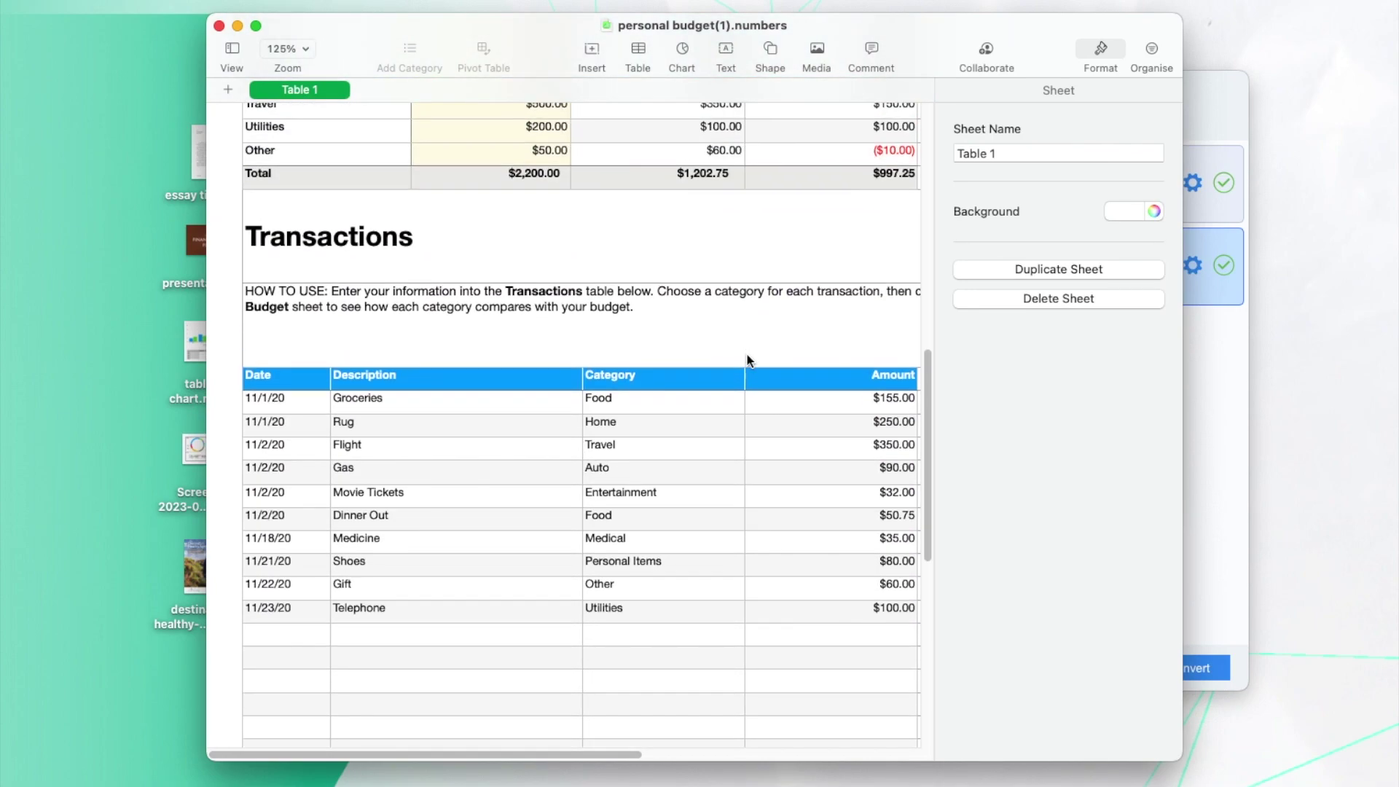
scroll(746, 354, "up", 5)
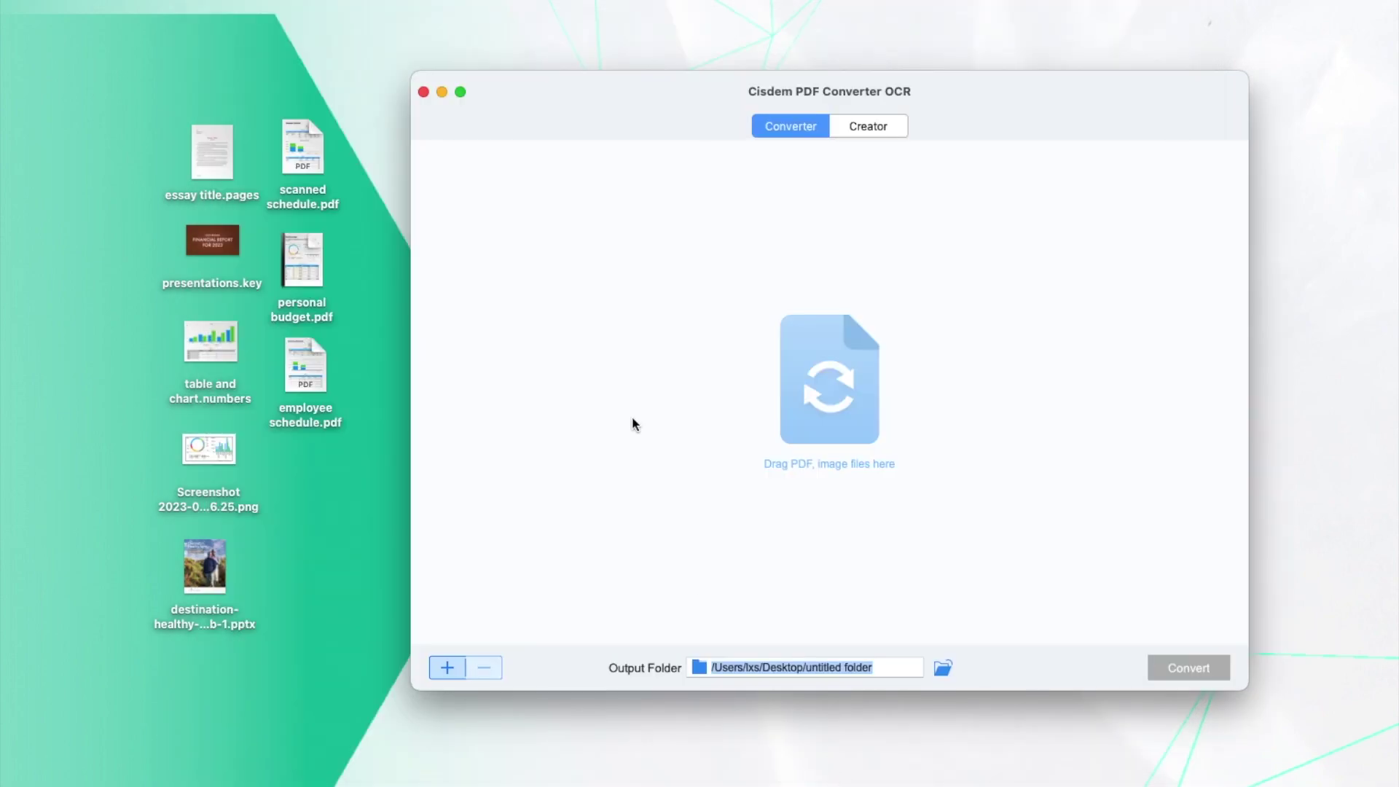
Step: Add scanned schedule.pdf to the queue and set it to convert to Numbers
left_click_drag(303, 153, 561, 260)
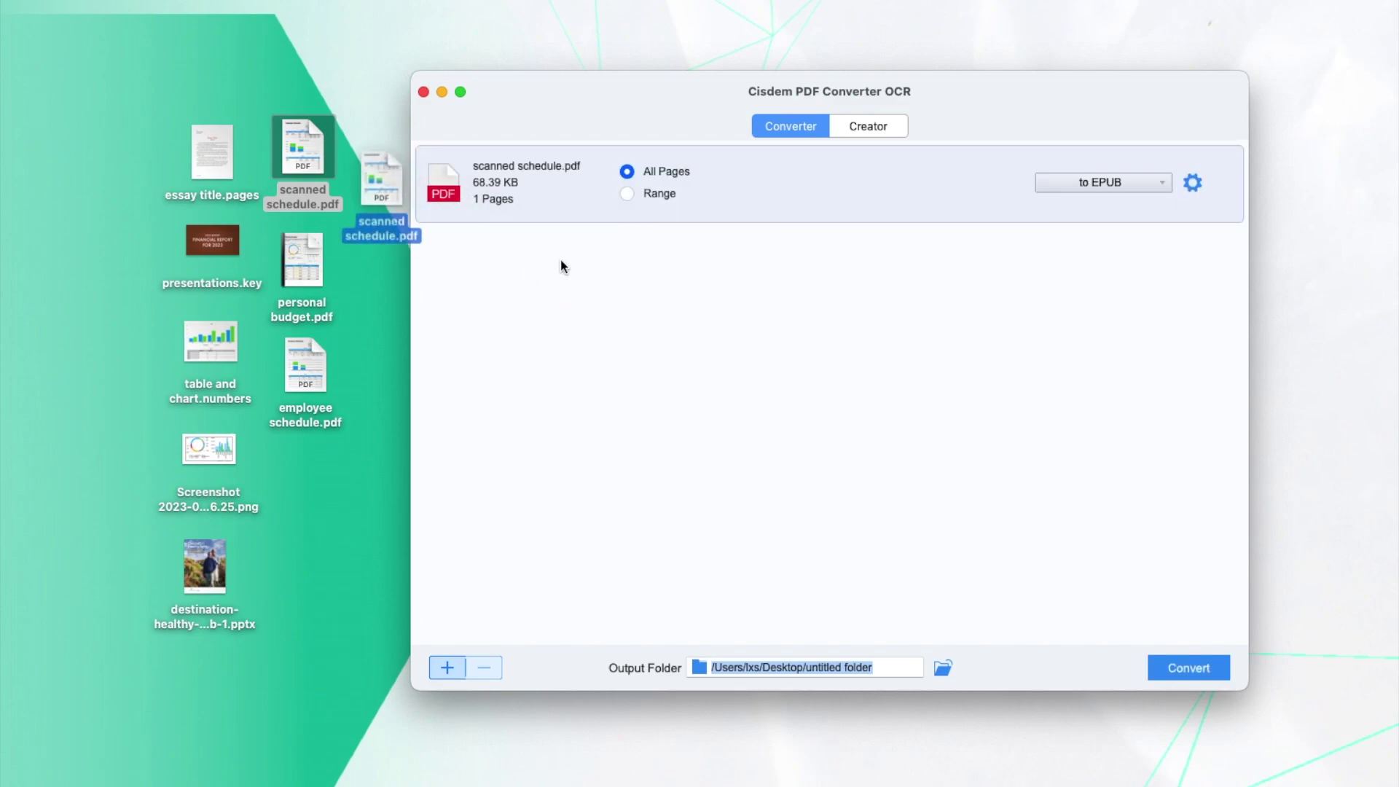
left_click(909, 185)
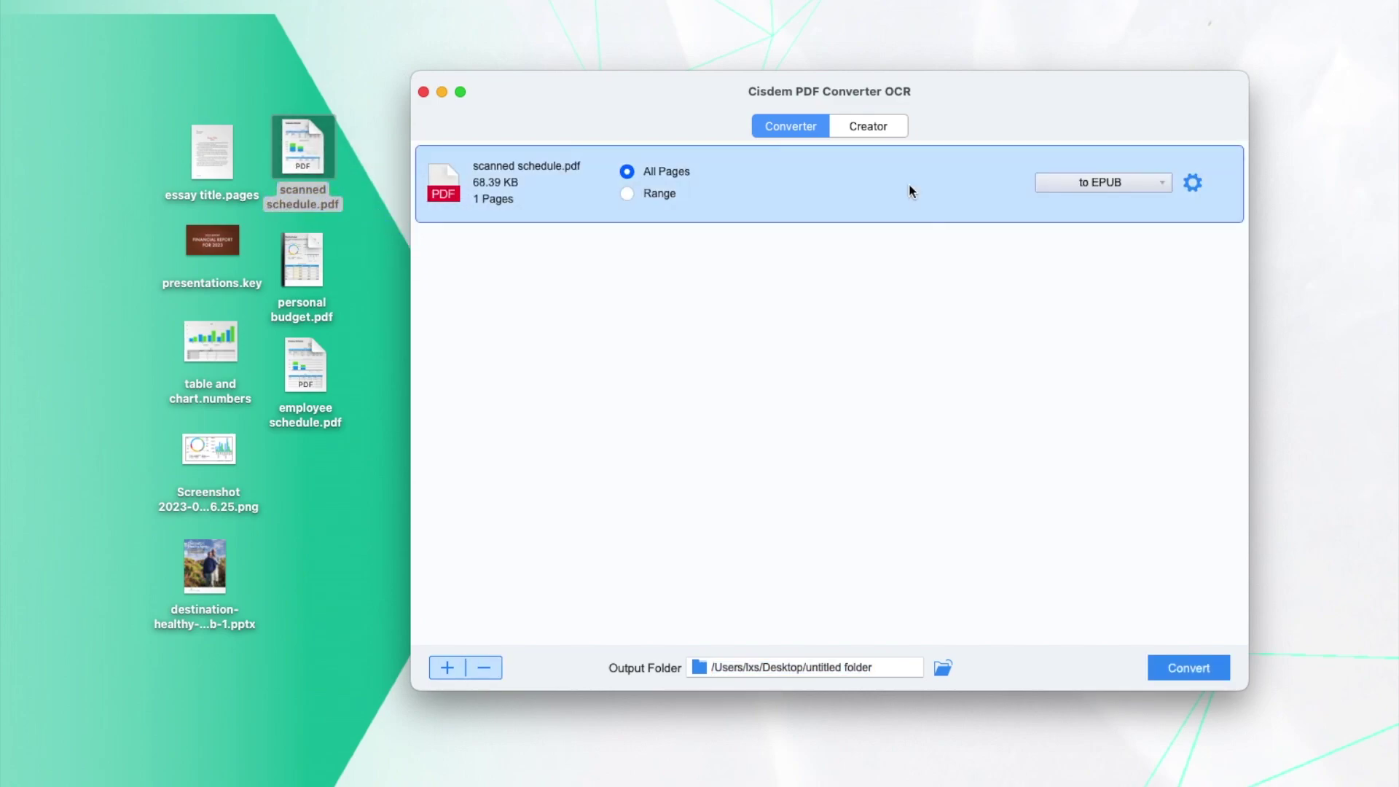
left_click(1074, 184)
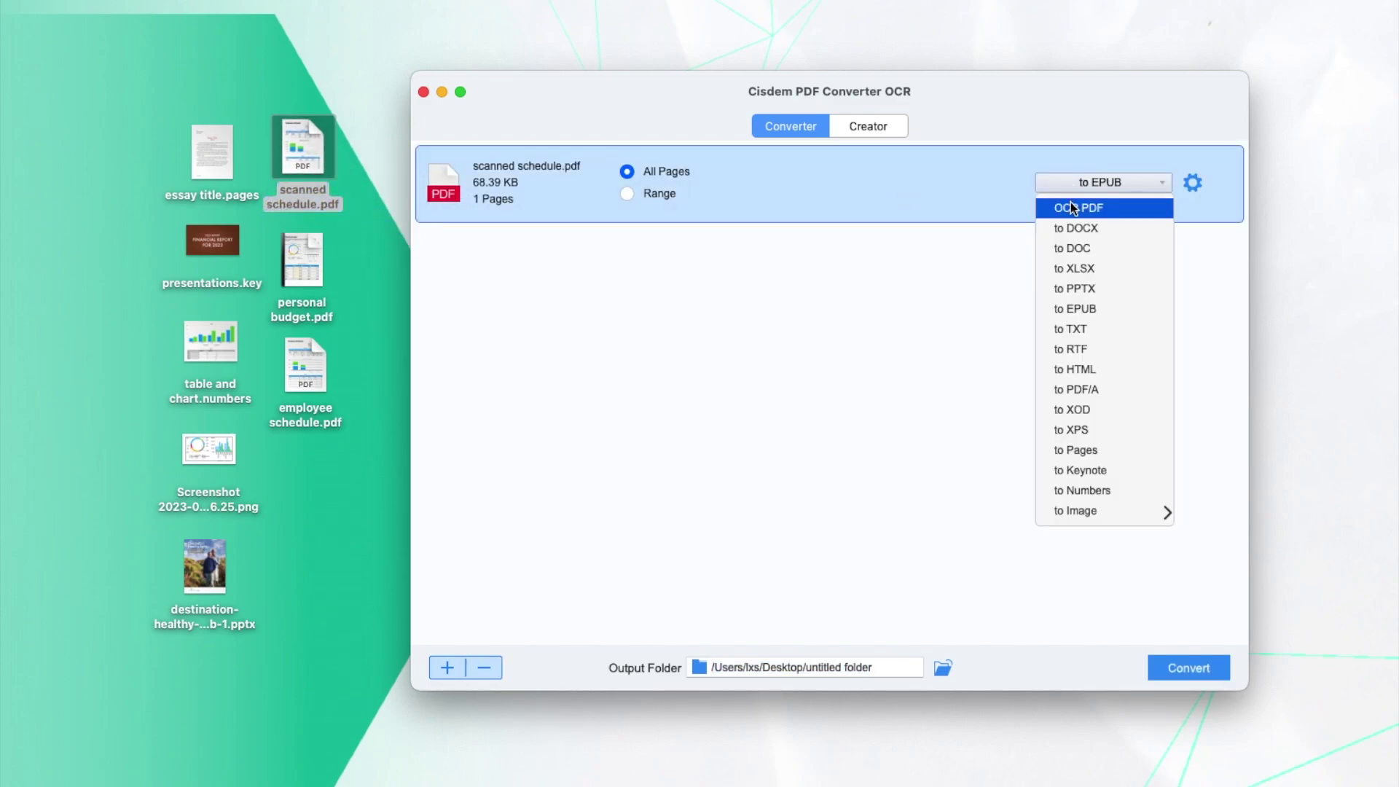
left_click(1085, 492)
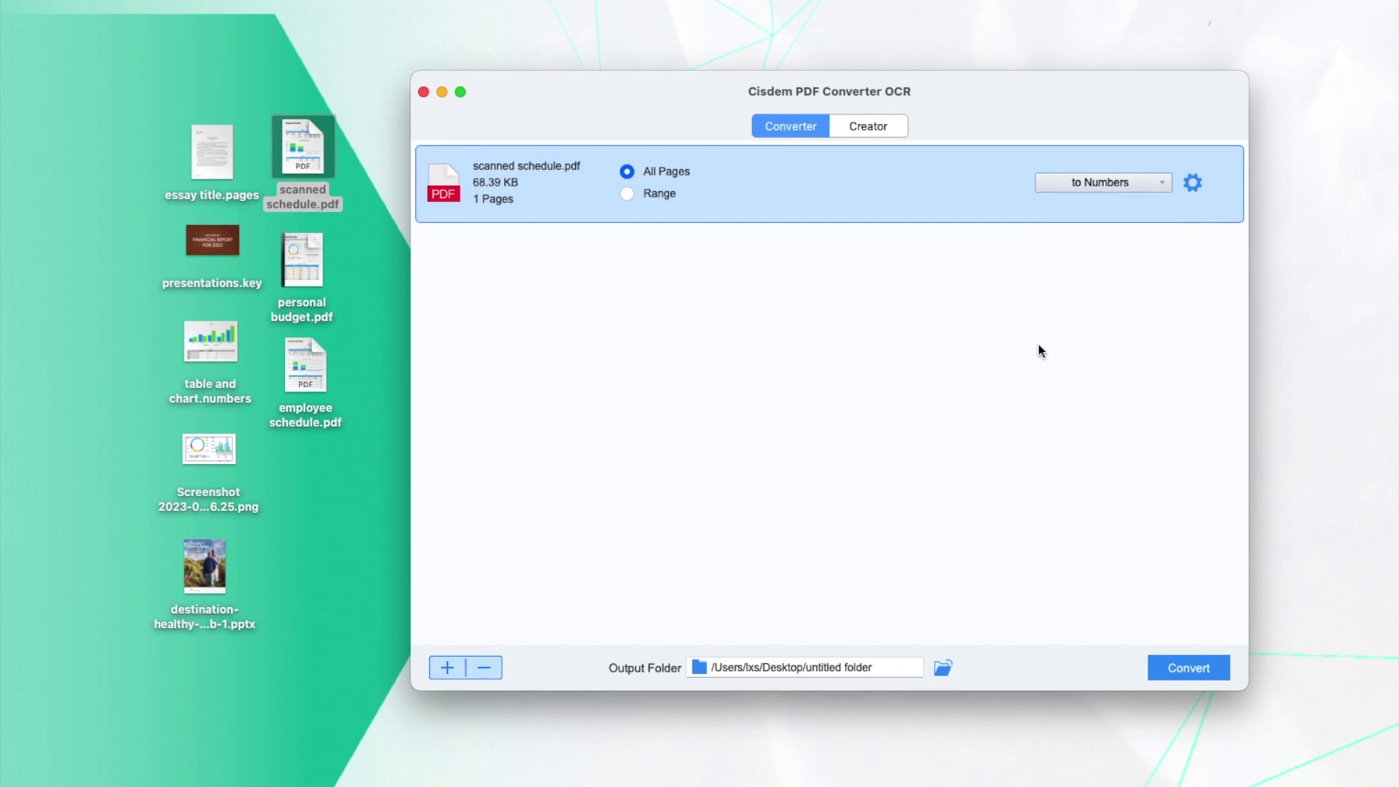
Step: Leave the Numbers settings unchanged and switch scanned schedule's output to OCR PDF
left_click(1191, 183)
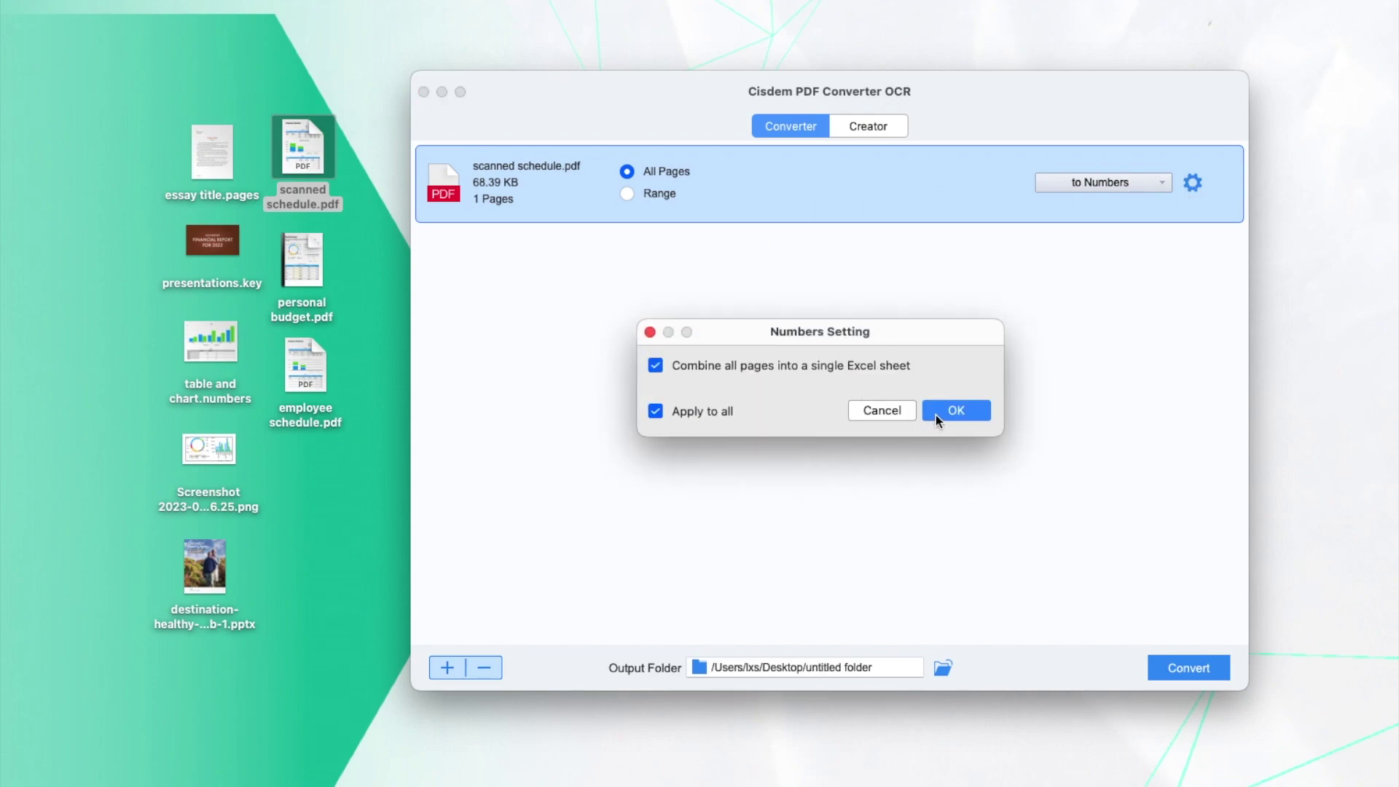
left_click(891, 413)
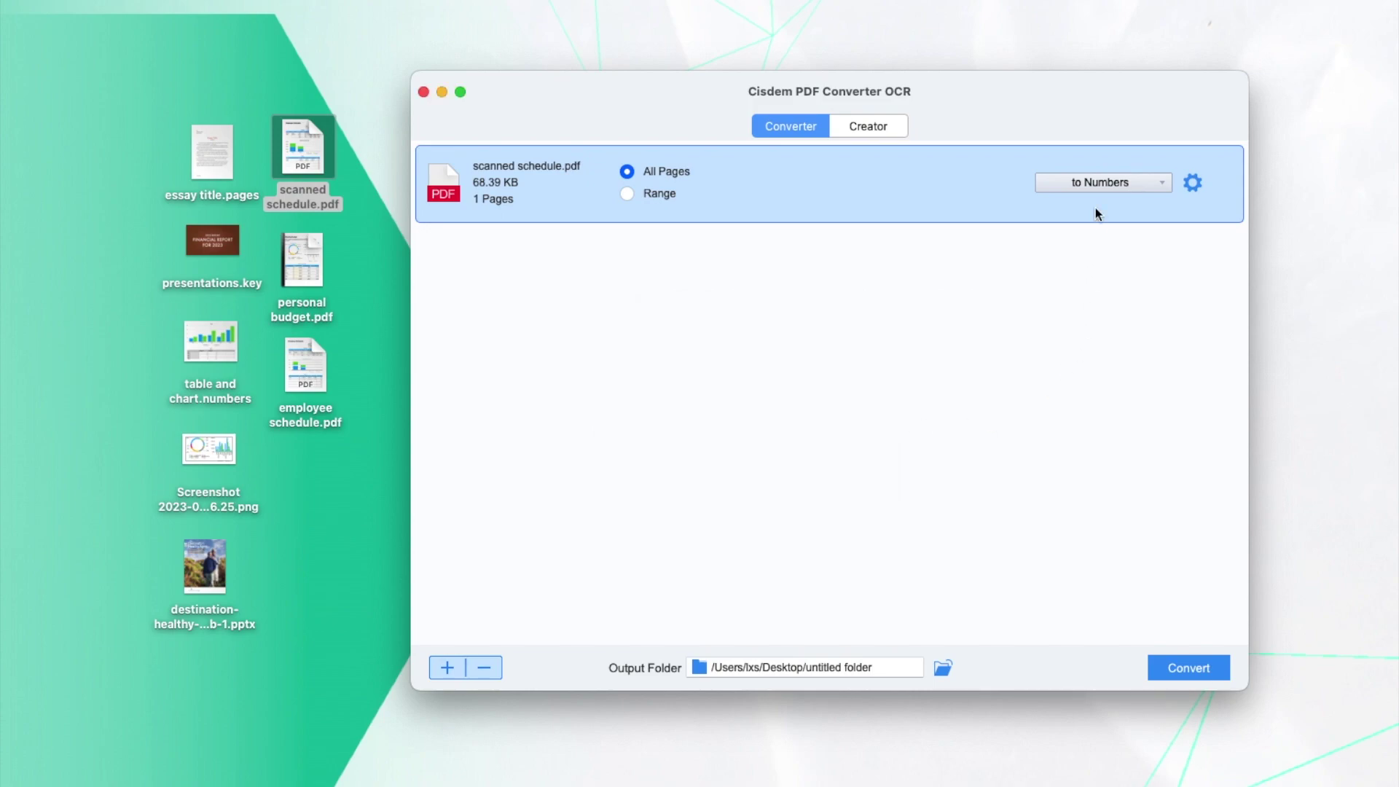
left_click(1114, 187)
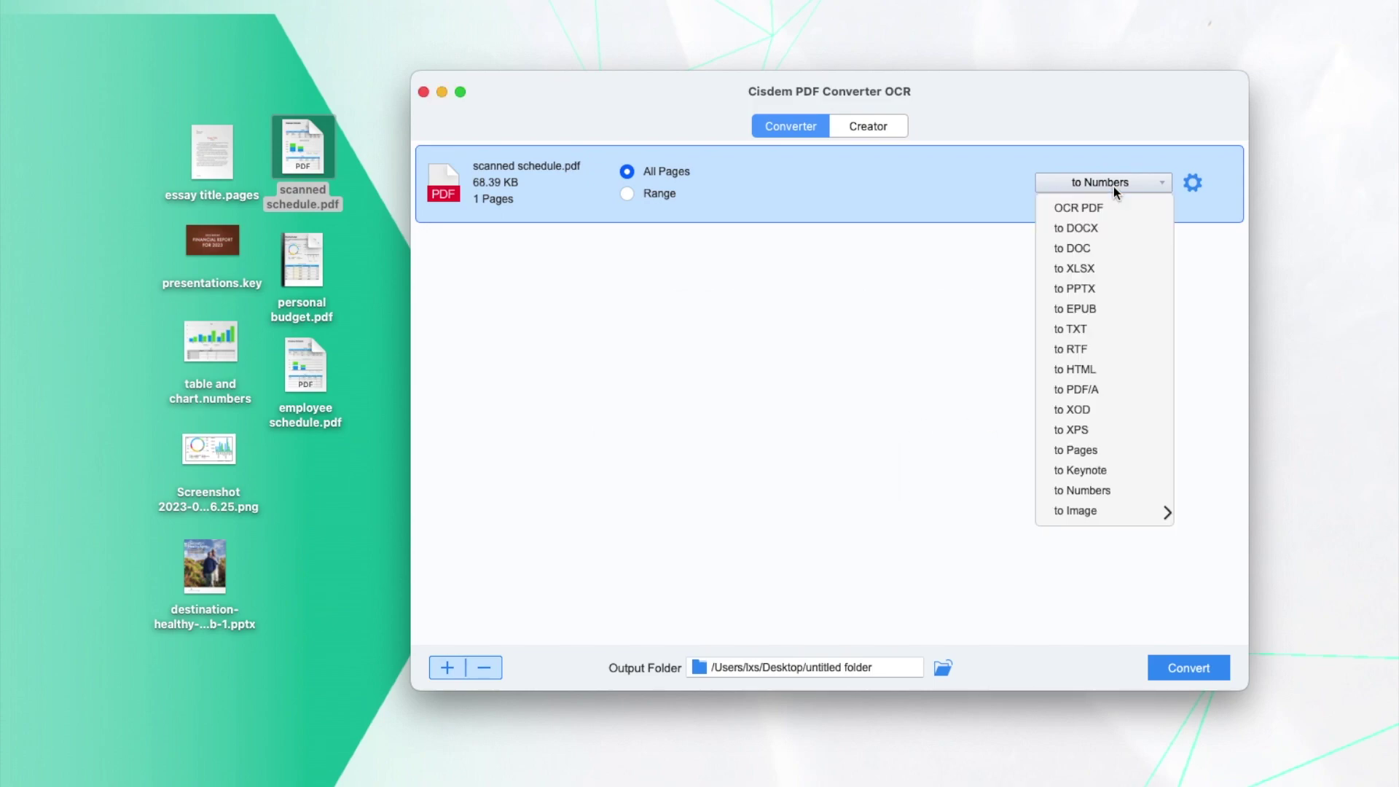
left_click(1096, 203)
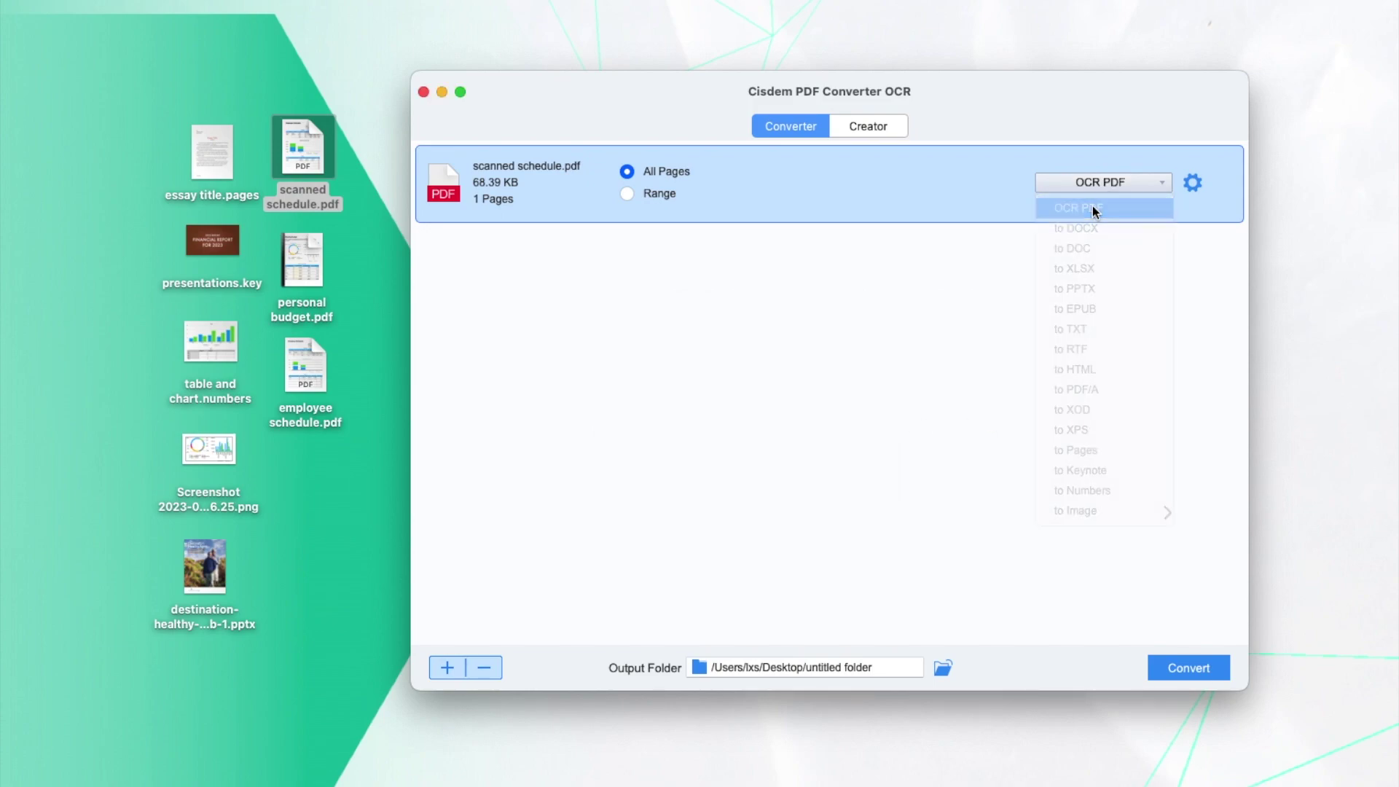
left_click(1192, 186)
scroll(769, 380, "down", 5)
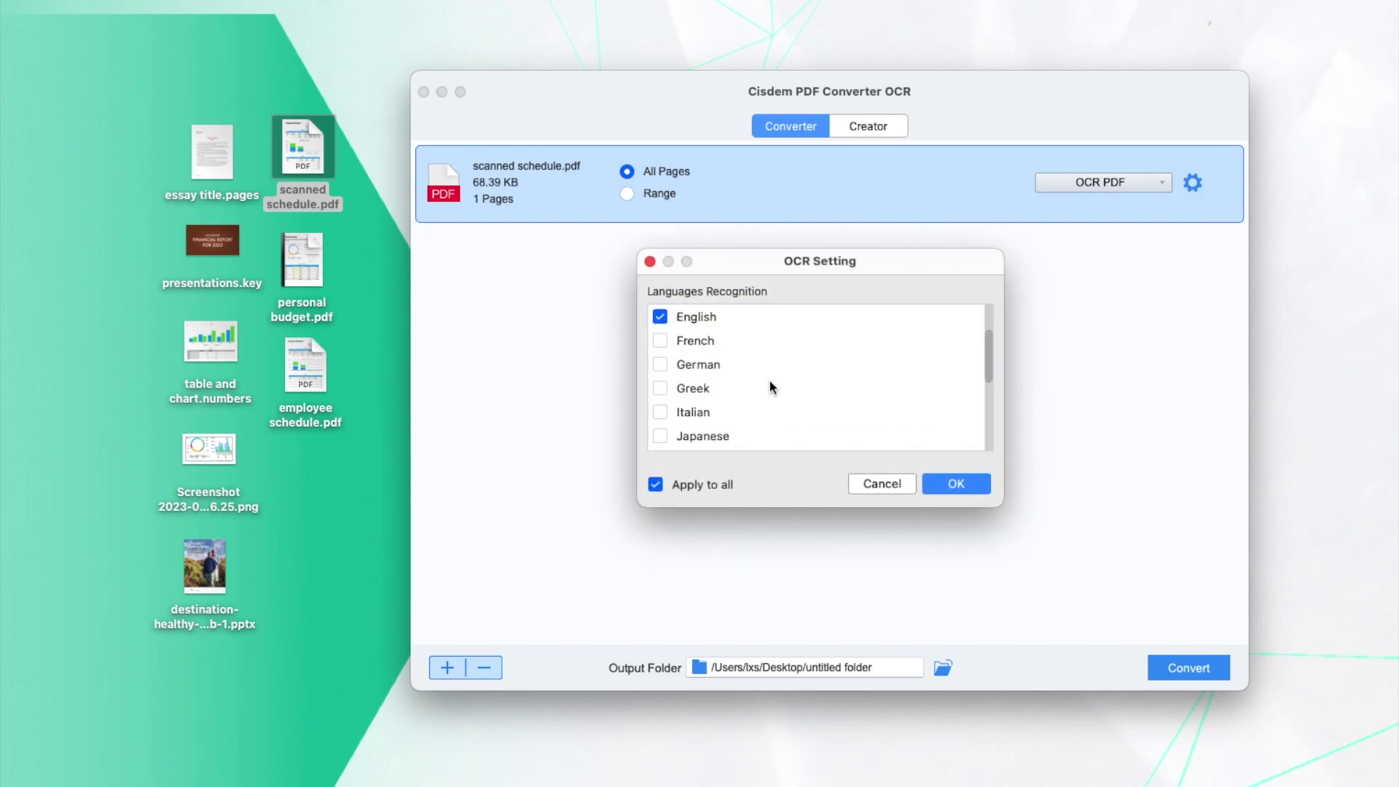
scroll(769, 381, "down", 5)
scroll(769, 380, "up", 5)
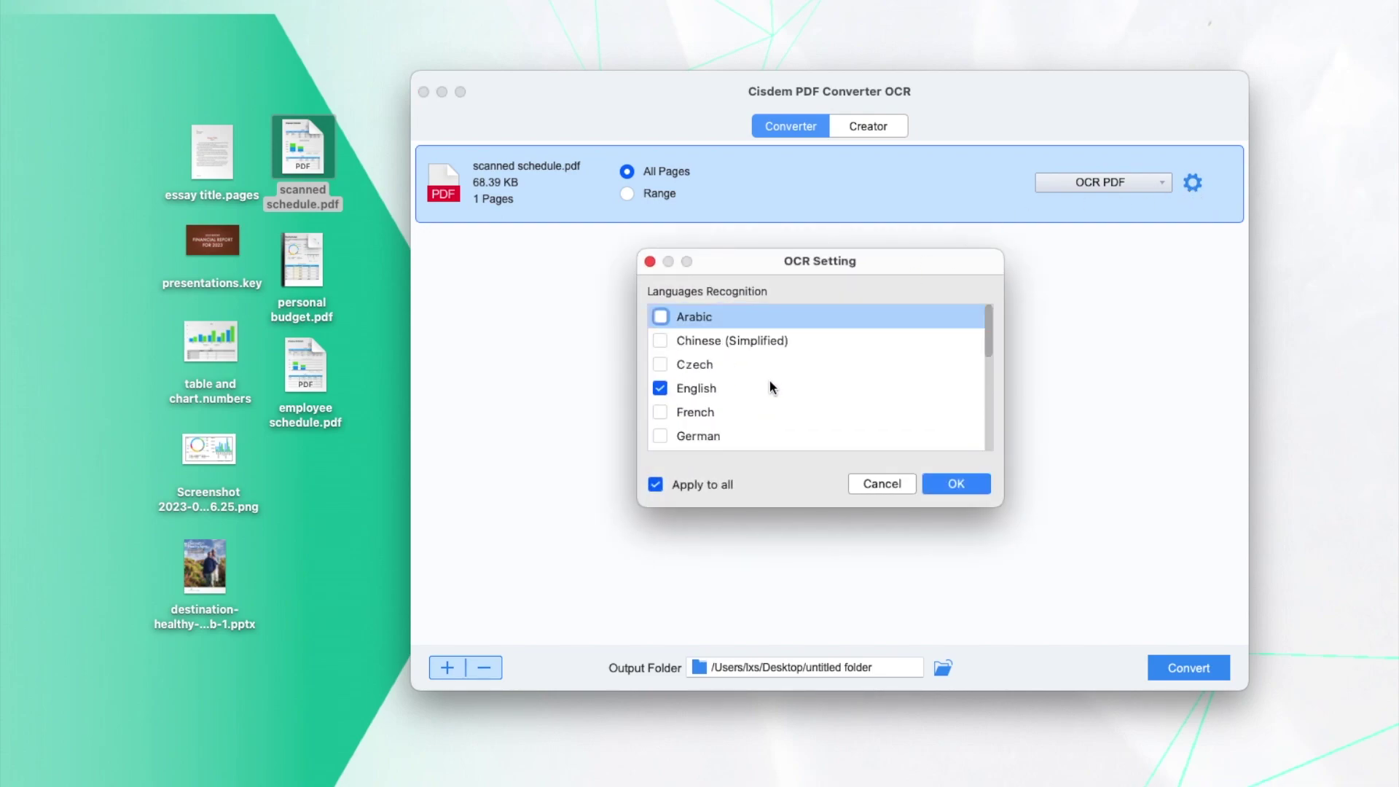
Step: Confirm English OCR recognition, then try Word DOCX and dismiss its settings unchanged
left_click(954, 487)
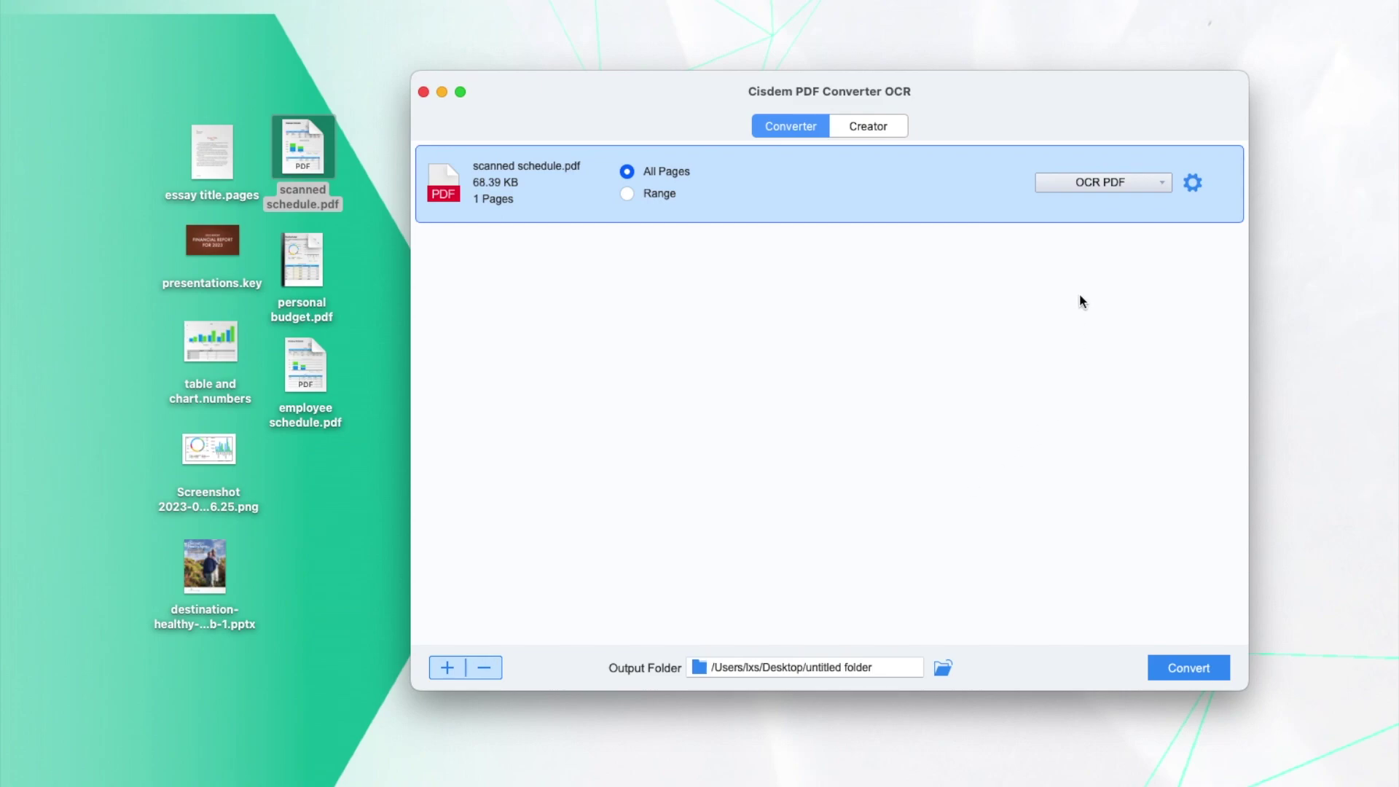
left_click(1103, 184)
left_click(1082, 228)
left_click(1191, 188)
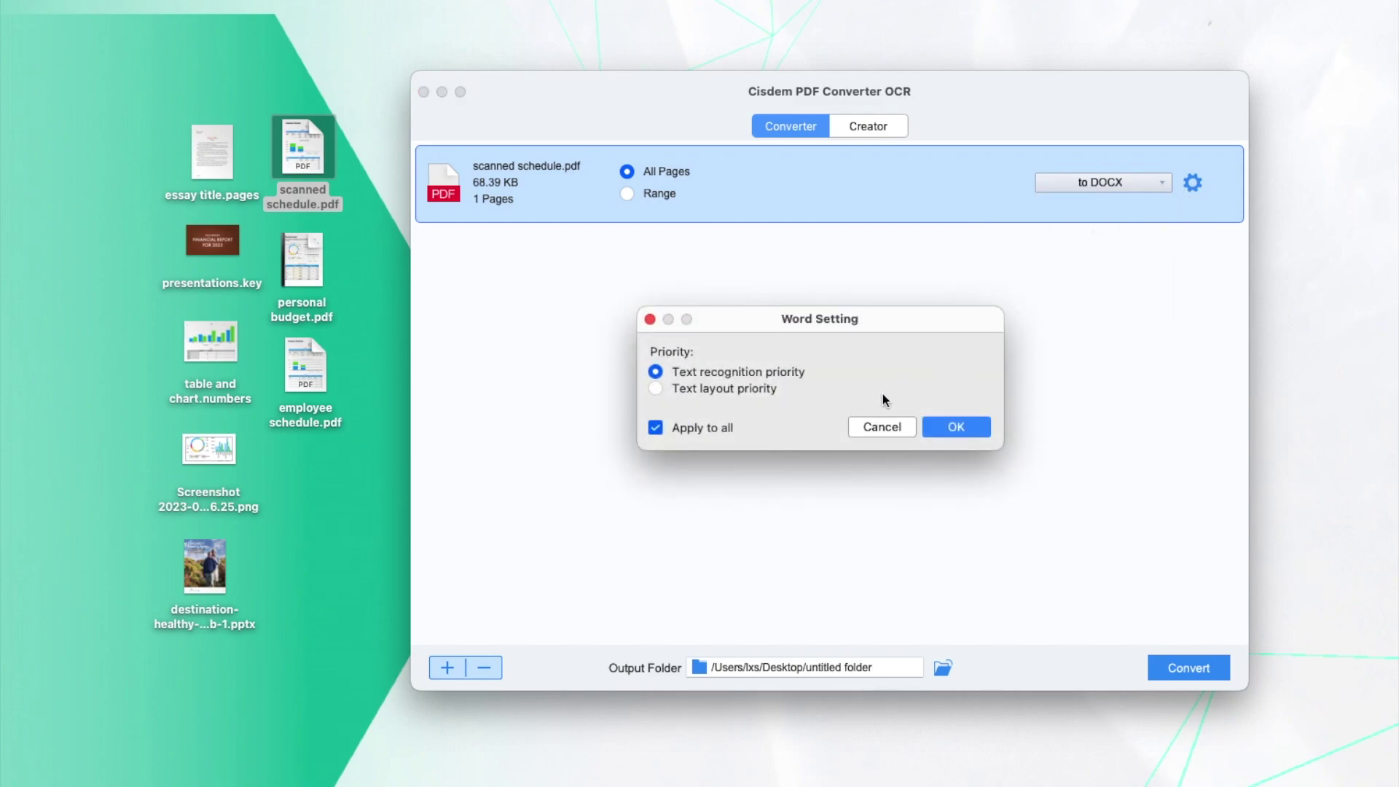
left_click(656, 389)
left_click(886, 428)
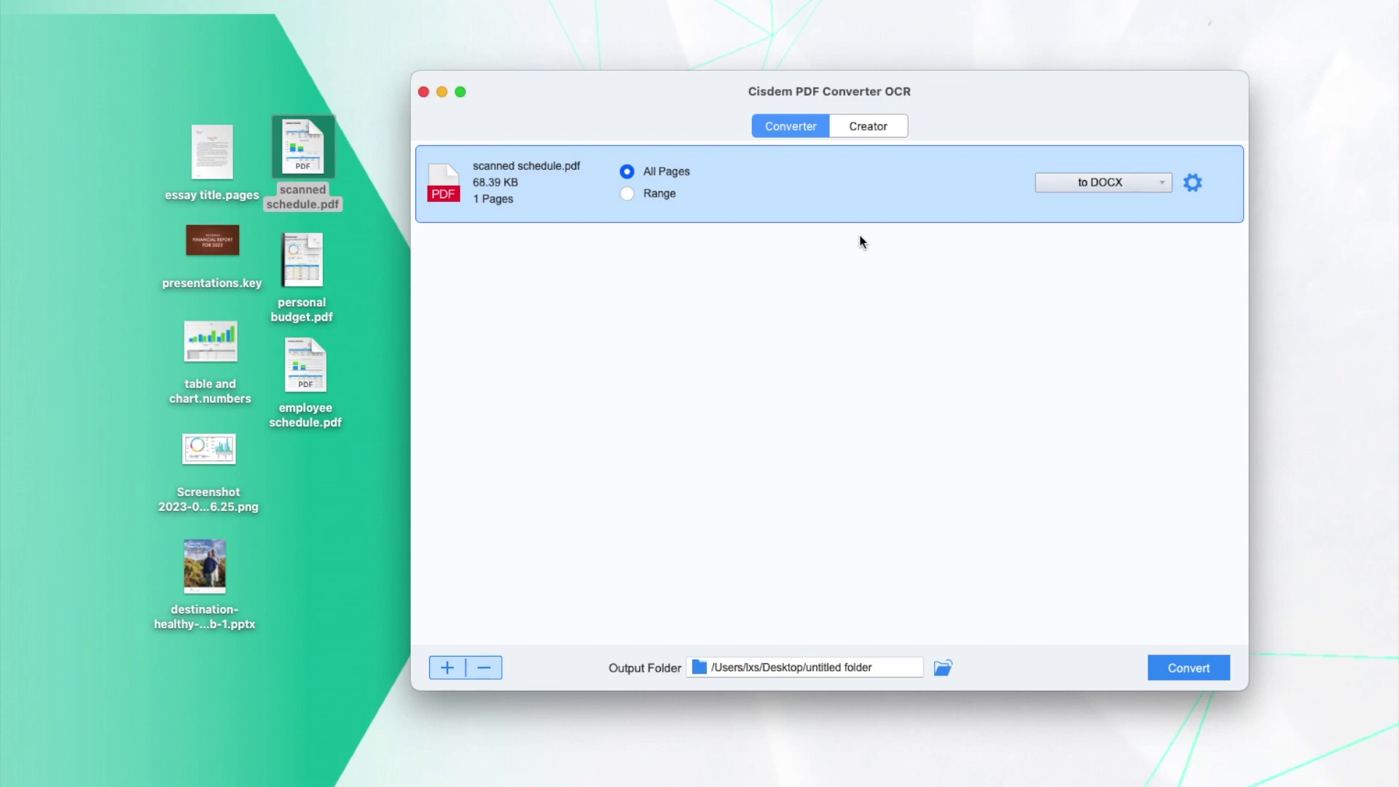
Step: Switch scanned schedule.pdf back to Numbers output and convert it
left_click(1100, 182)
left_click(1105, 490)
left_click(1178, 664)
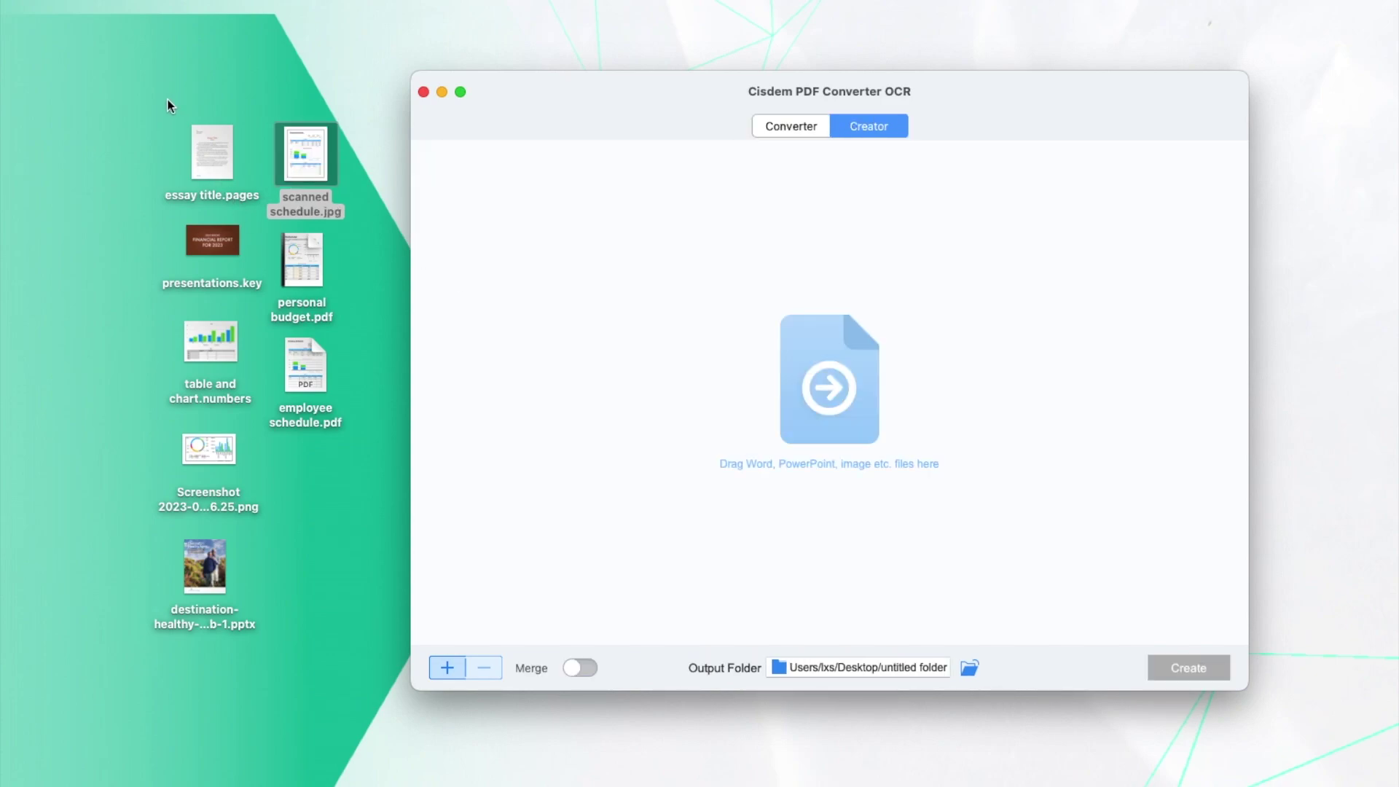
Step: Merge the Pages, Keynote, Numbers, screenshot and PowerPoint files into one PDF
left_click_drag(153, 99, 254, 629)
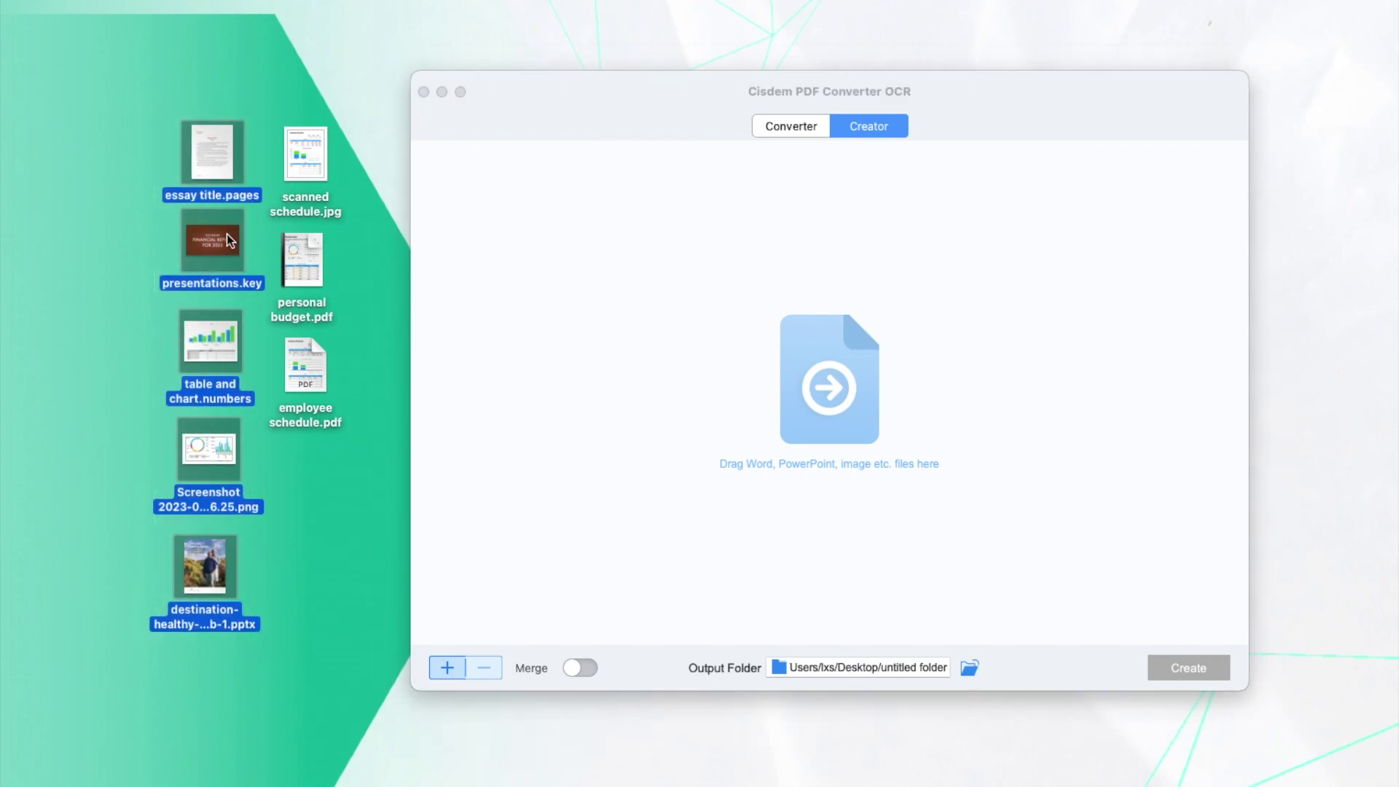
left_click_drag(208, 157, 609, 223)
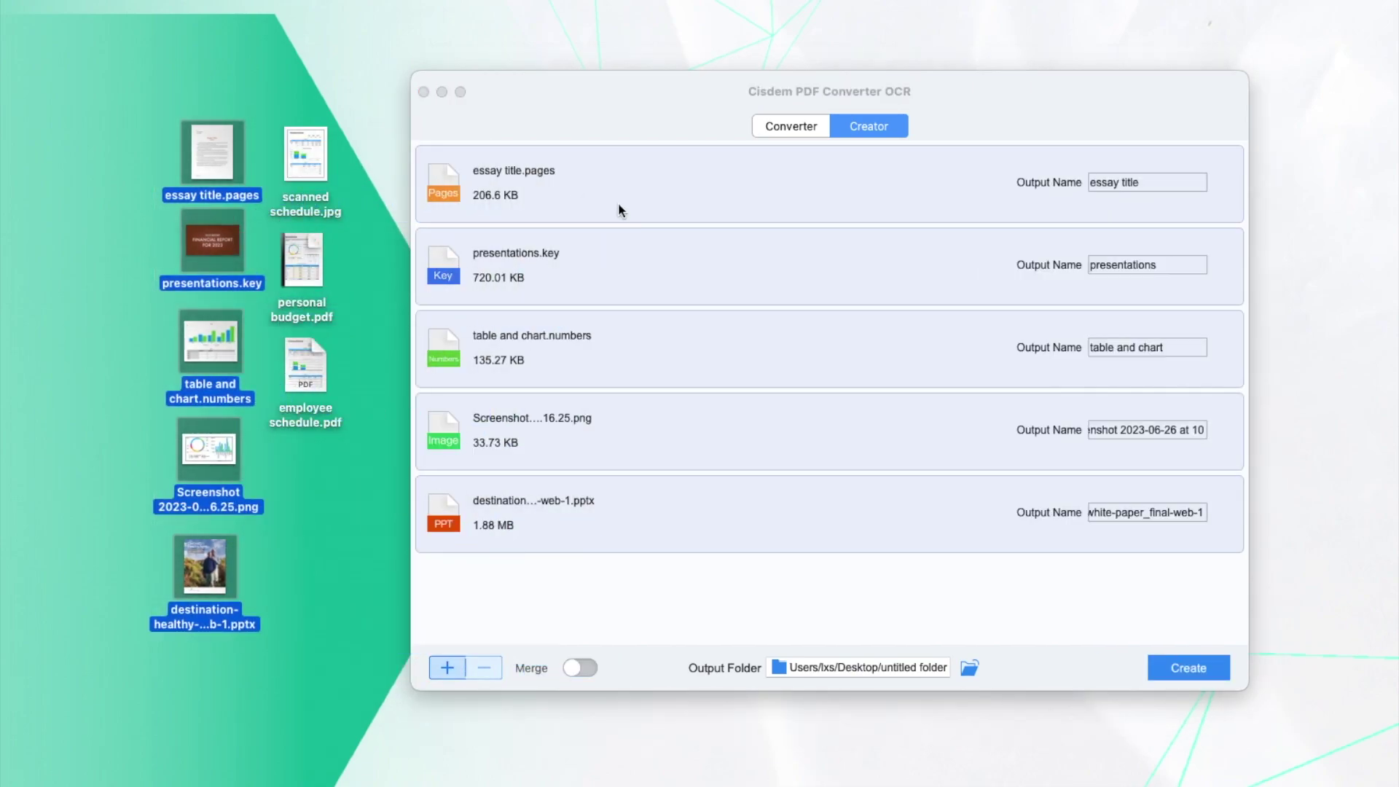
left_click(1126, 186)
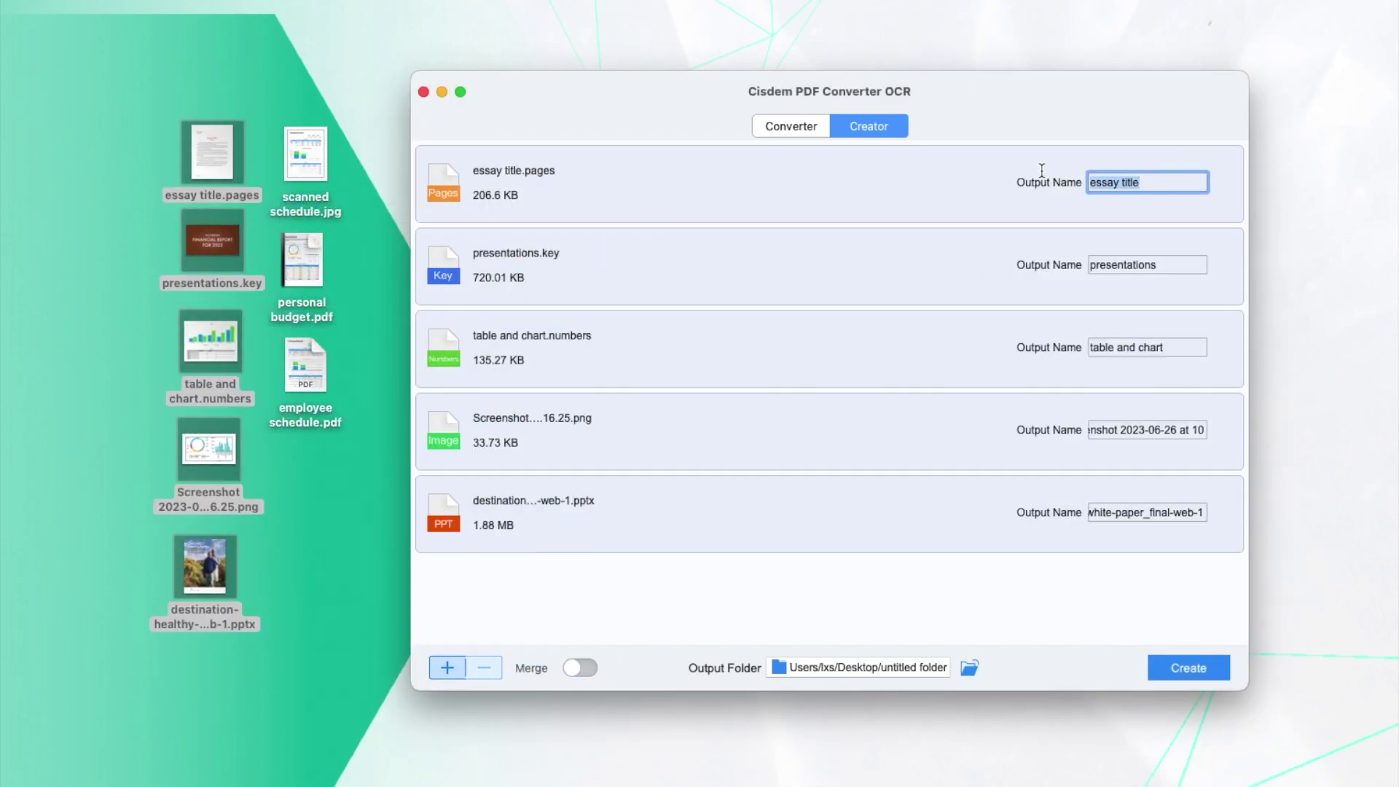
left_click(1169, 266)
double_click(1173, 264)
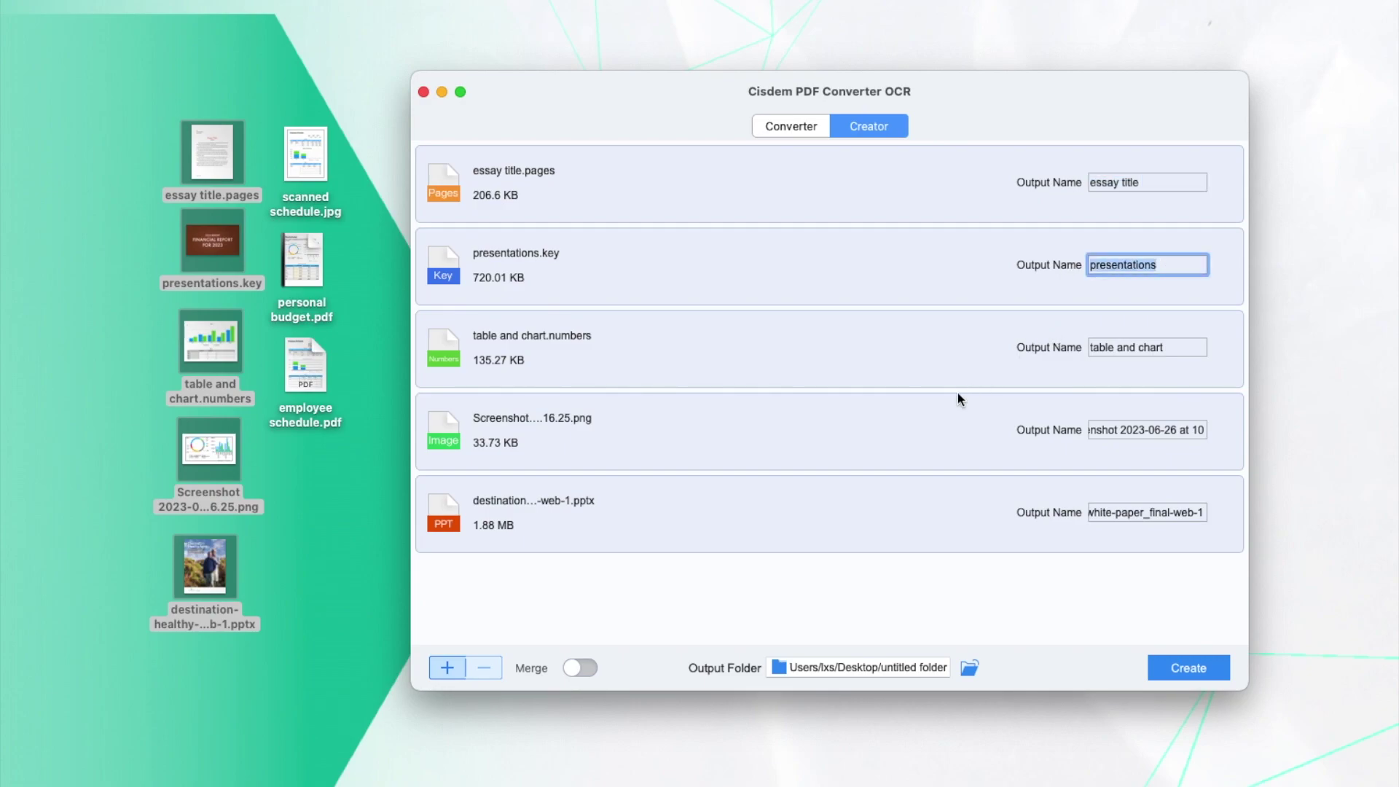
left_click(581, 668)
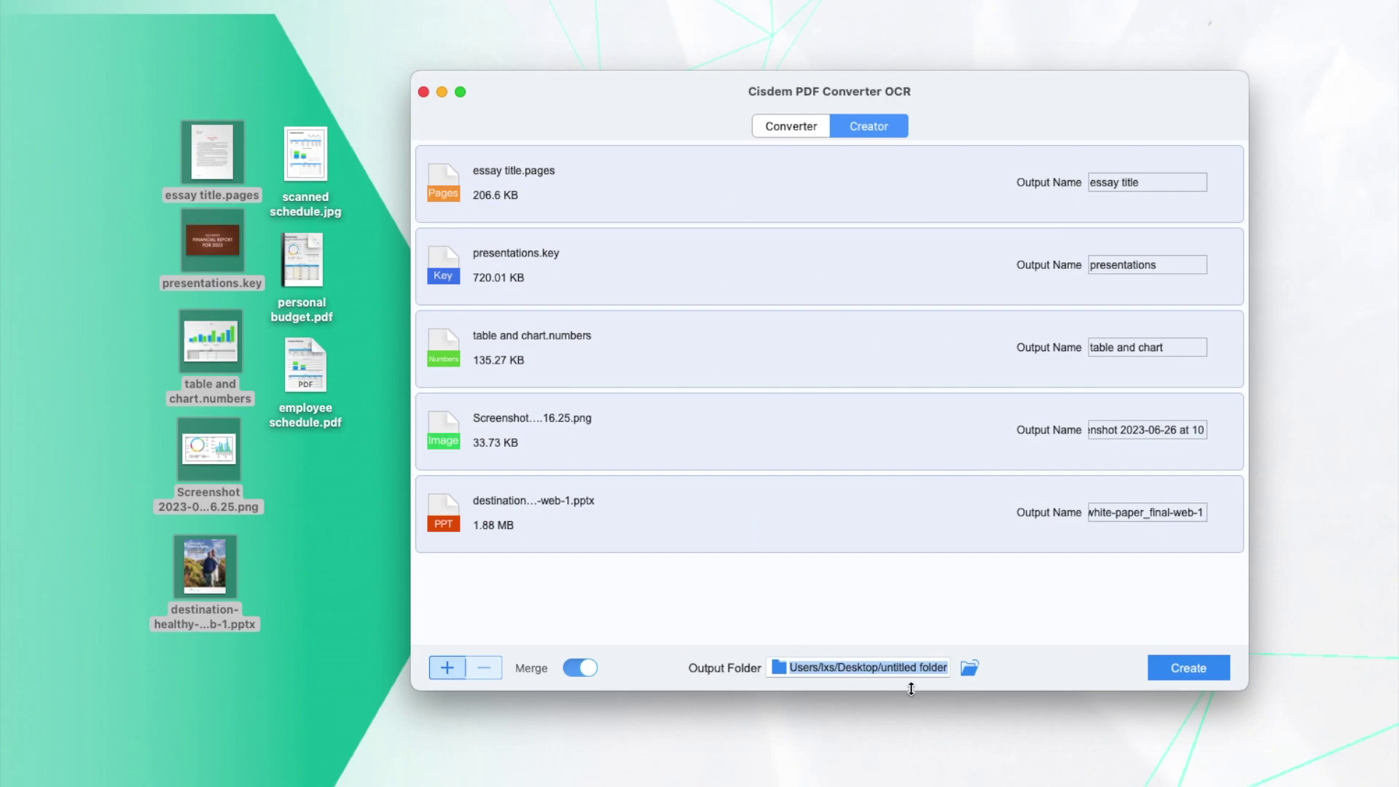
left_click(1178, 673)
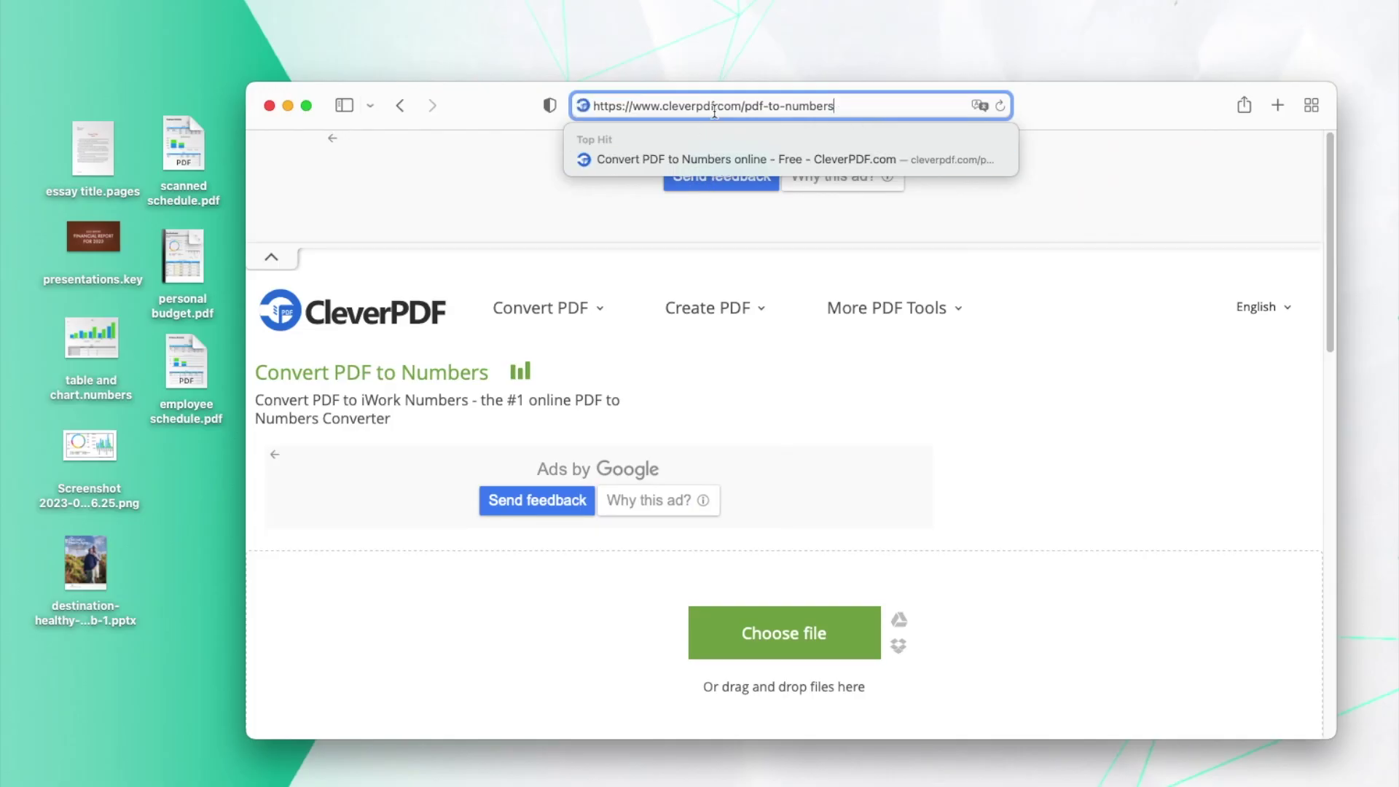
Step: Go to cleverpdf.com/pdf-to-numbers and upload employee schedule.pdf
left_click(784, 105)
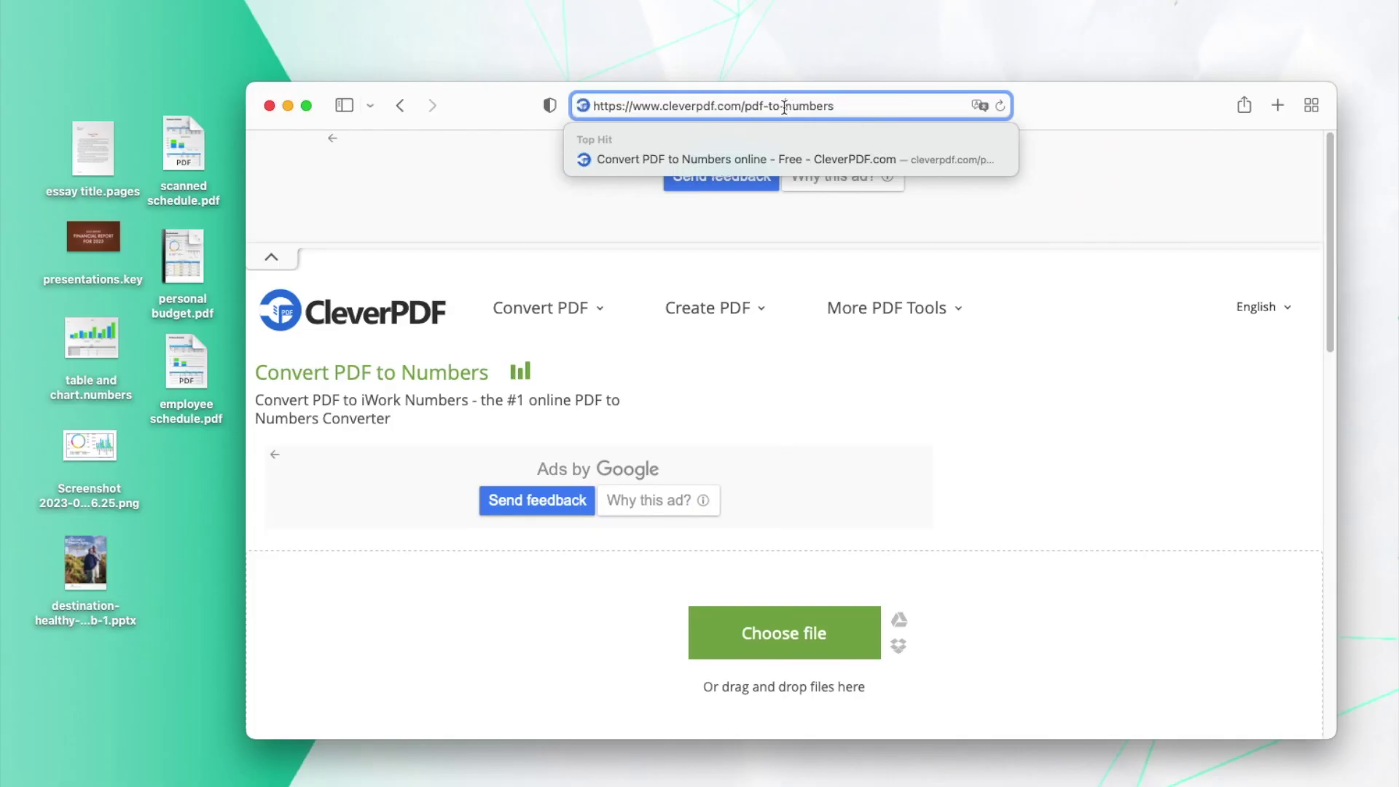
left_click(1052, 155)
scroll(738, 390, "down", 1)
scroll(738, 390, "down", 3)
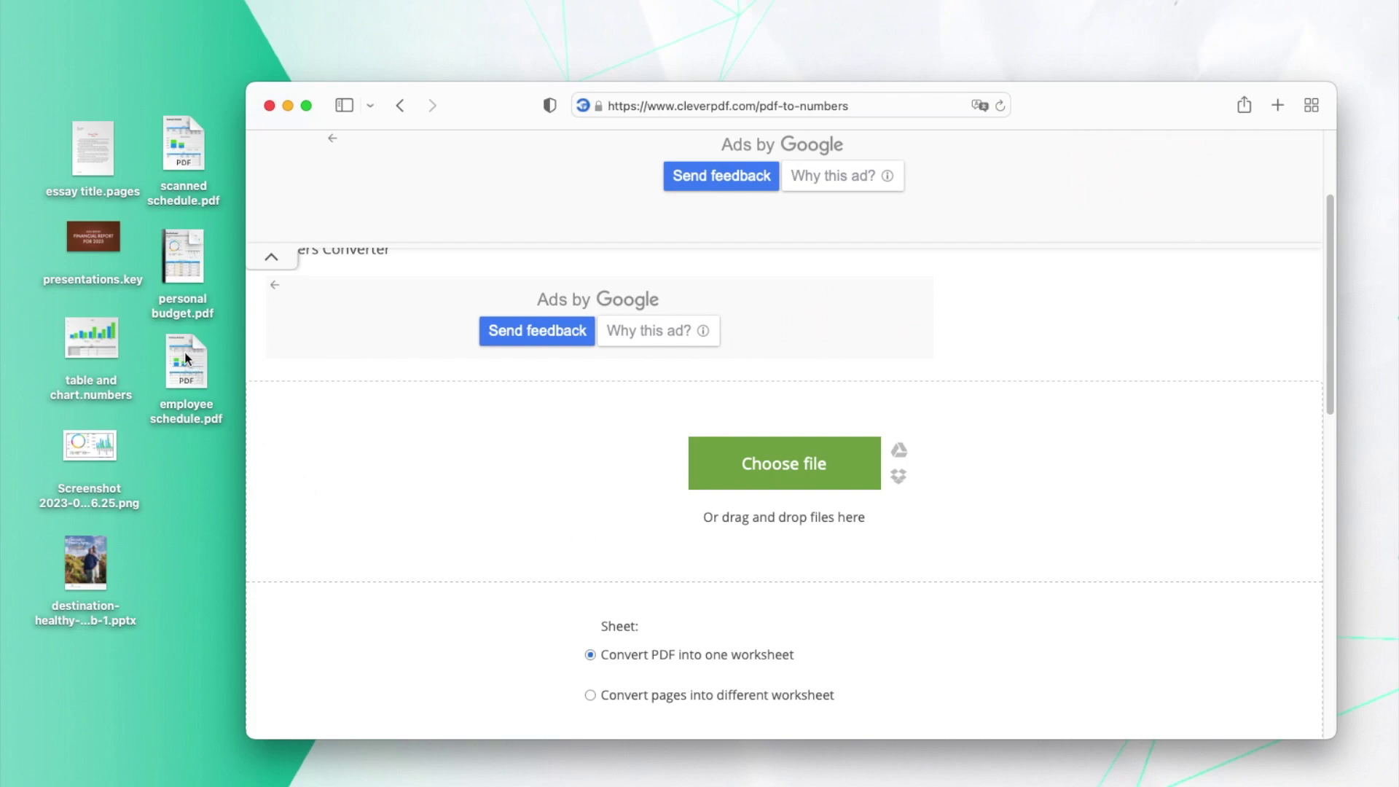
left_click_drag(186, 364, 754, 465)
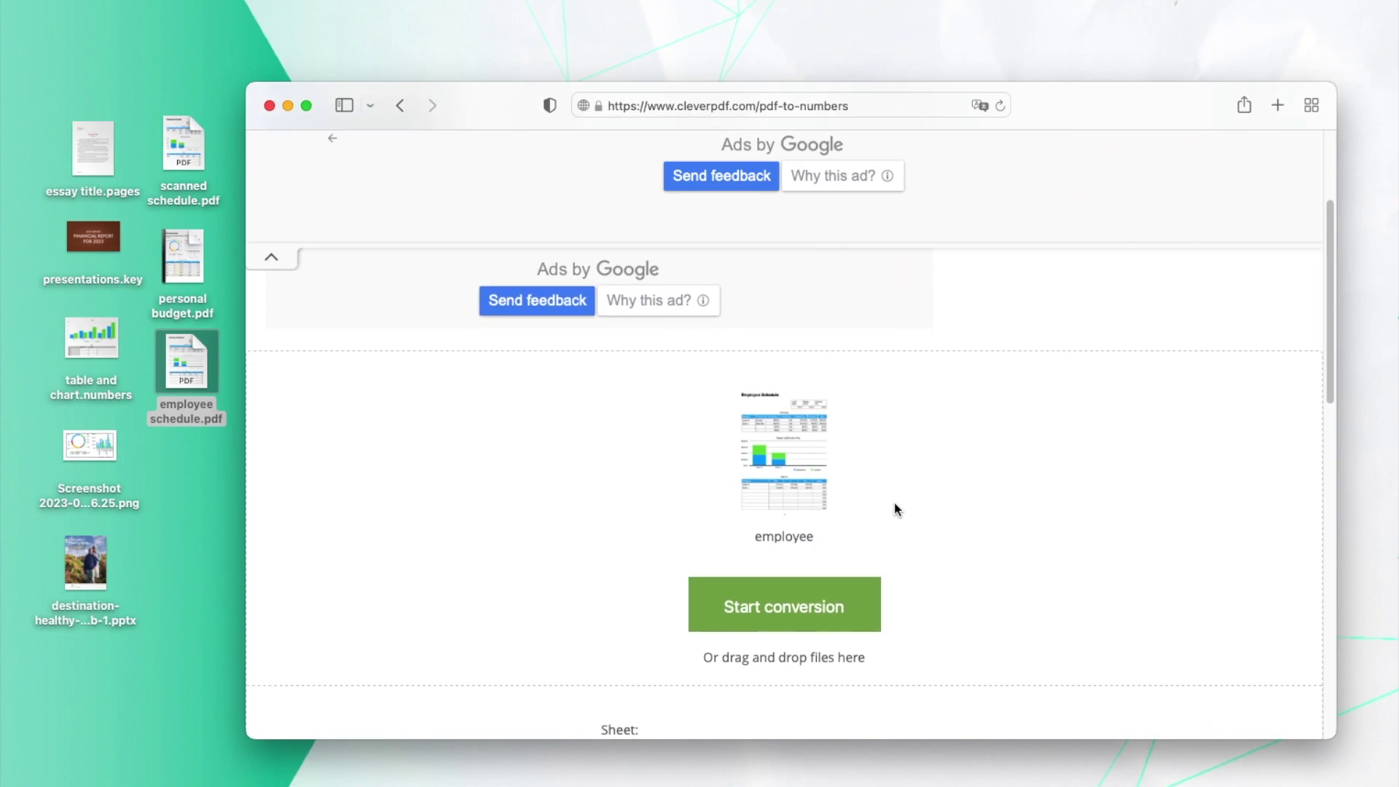
scroll(894, 502, "down", 2)
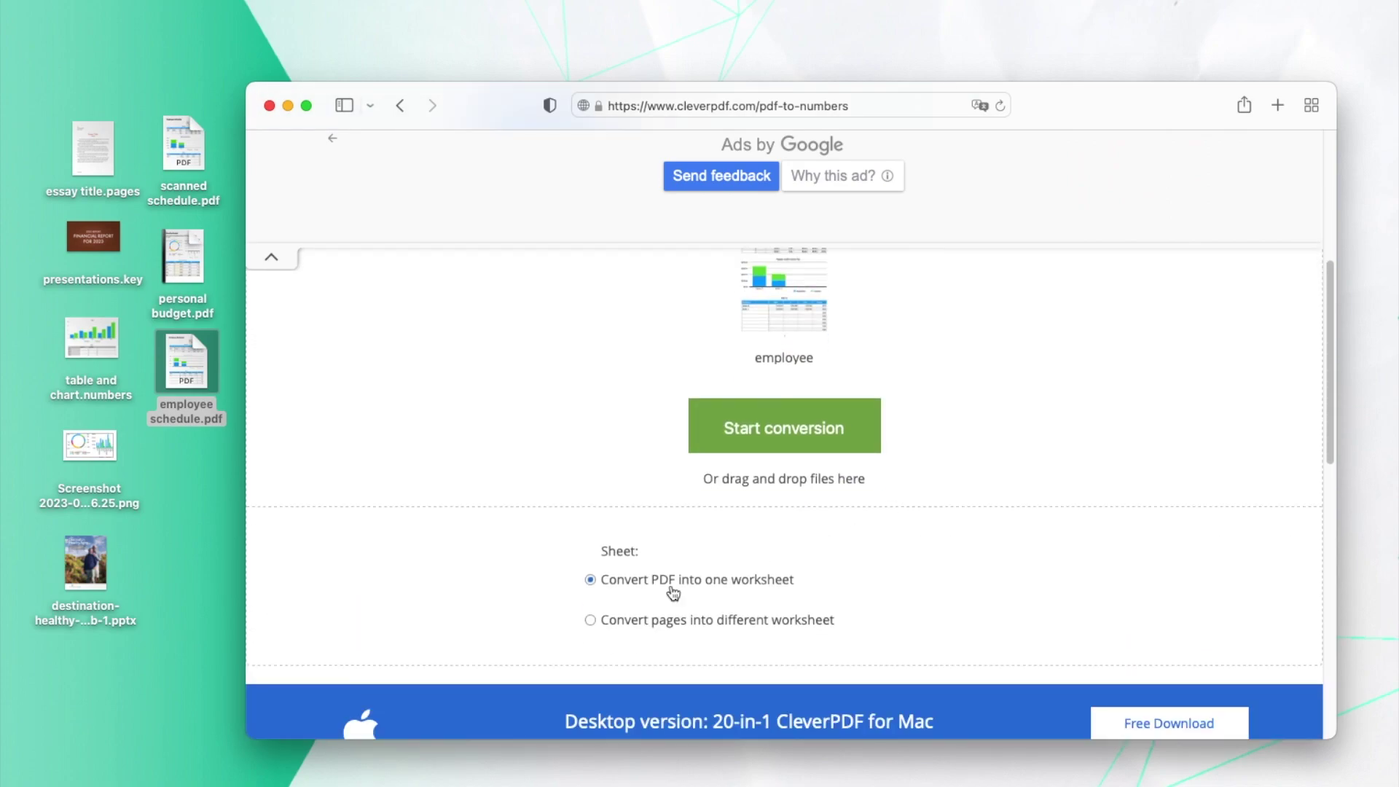
Step: Convert employee schedule.pdf to Numbers with the whole PDF on one worksheet
left_click(590, 622)
left_click(590, 580)
scroll(958, 519, "up", 2)
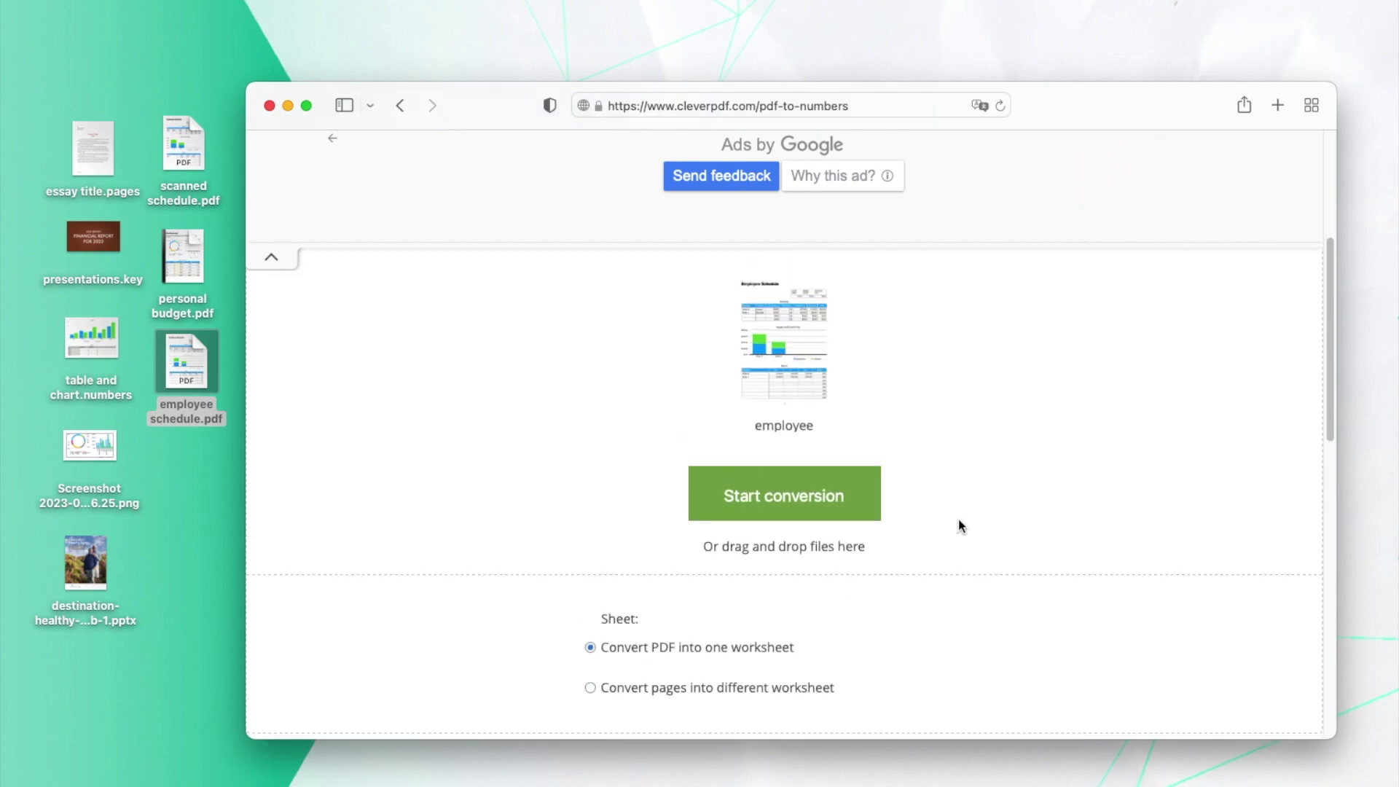
left_click(831, 495)
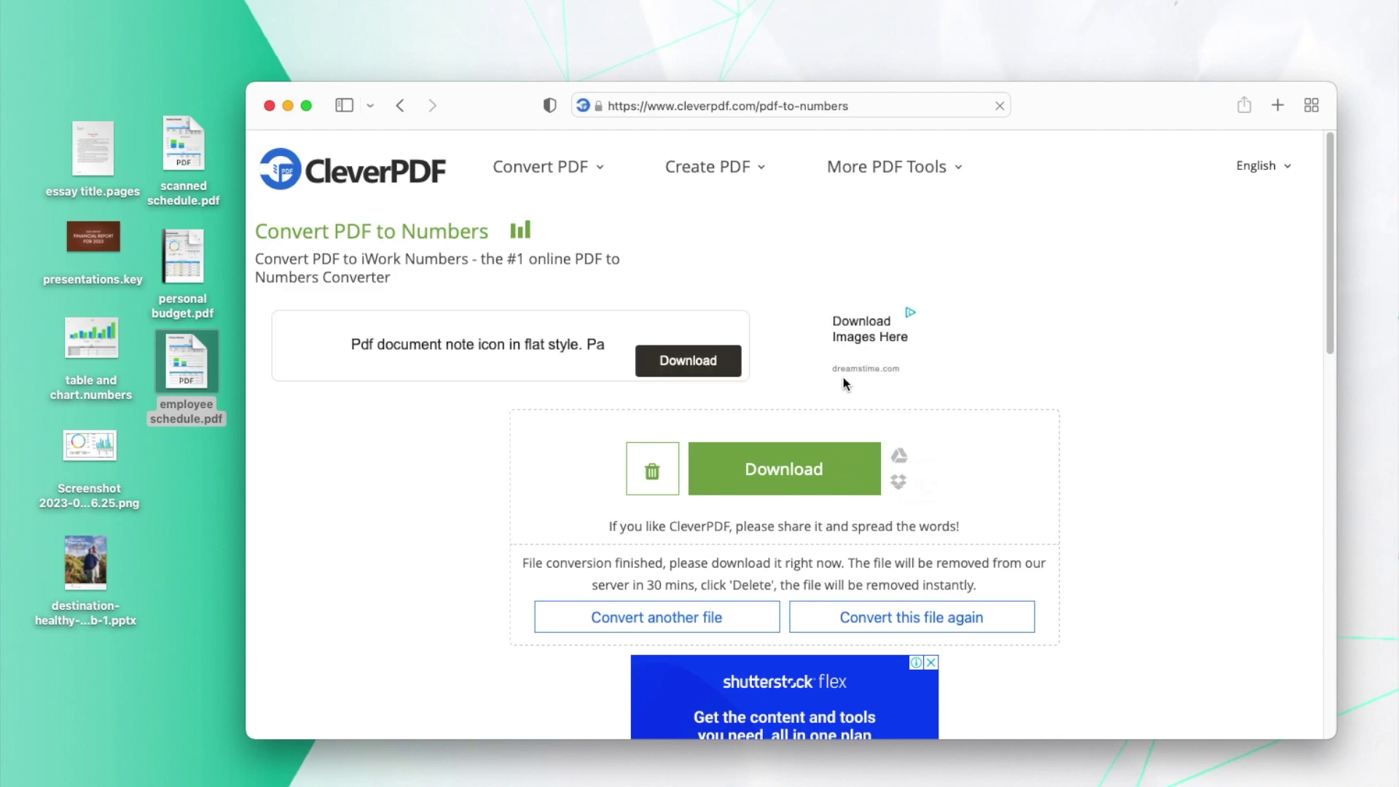
scroll(843, 342, "down", 1)
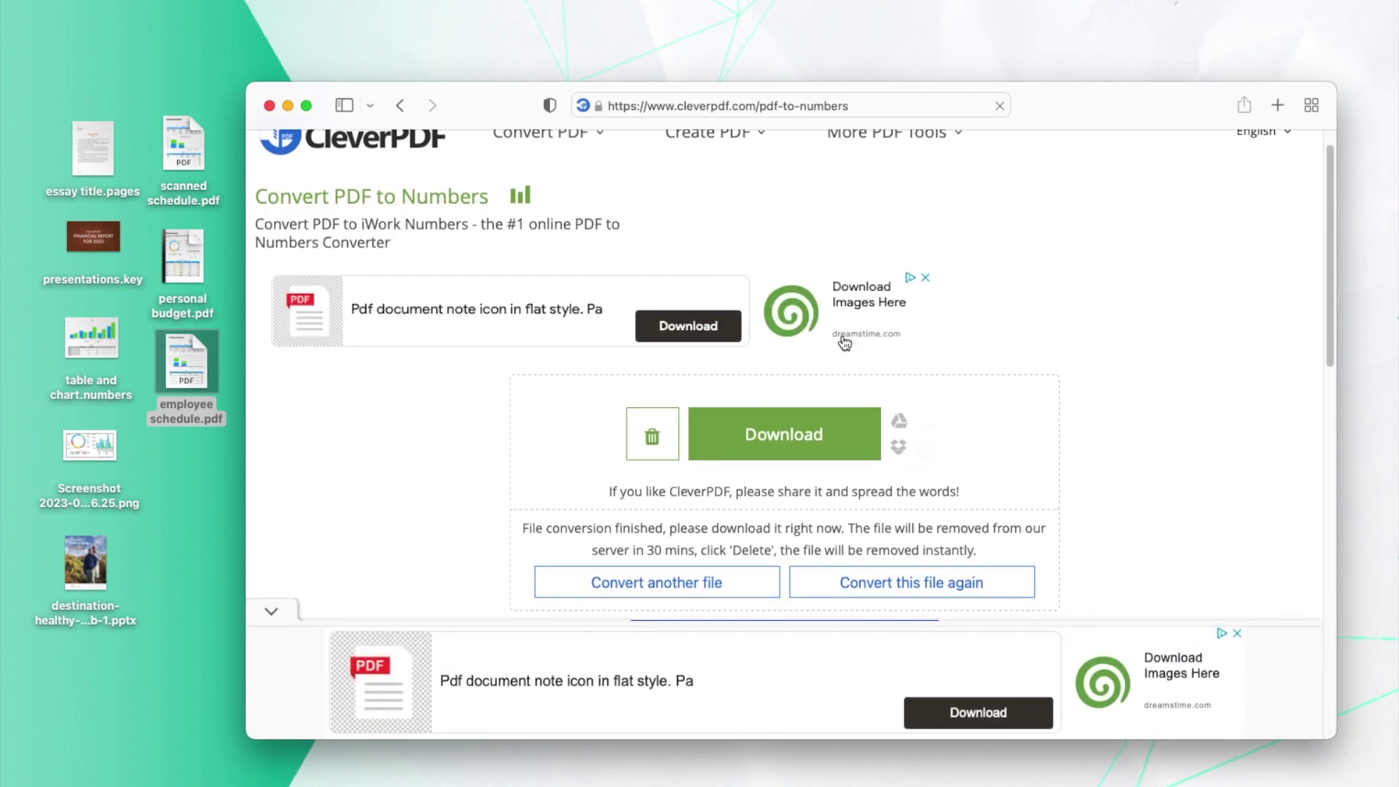